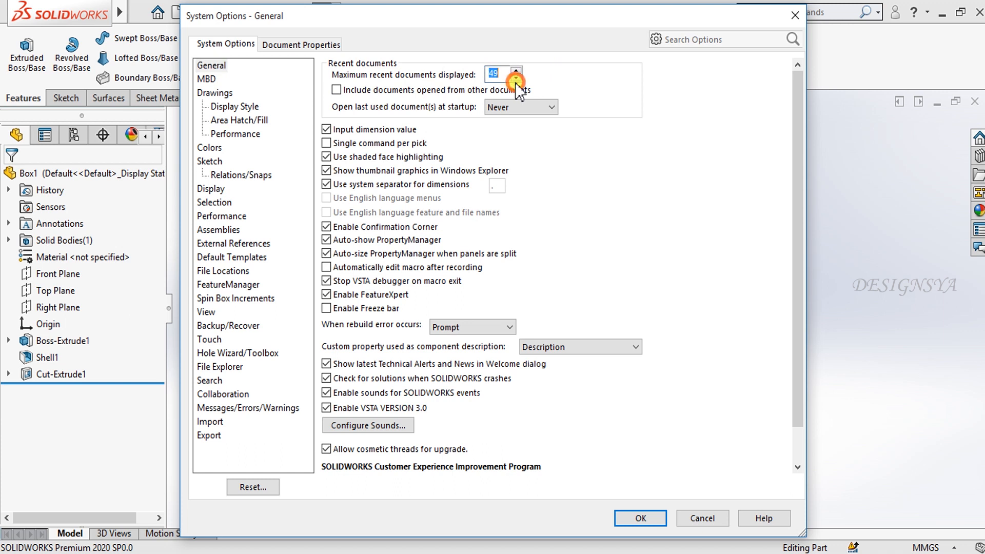
Set the maximum recent documents displayed to 50 and view the full recent documents list in the Welcome dialog
click(514, 70)
click(795, 15)
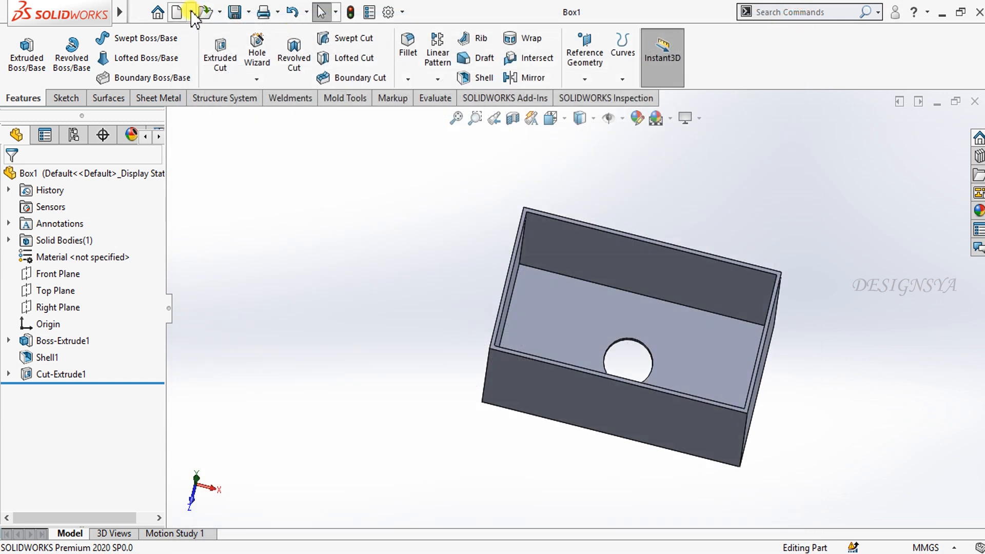
click(158, 12)
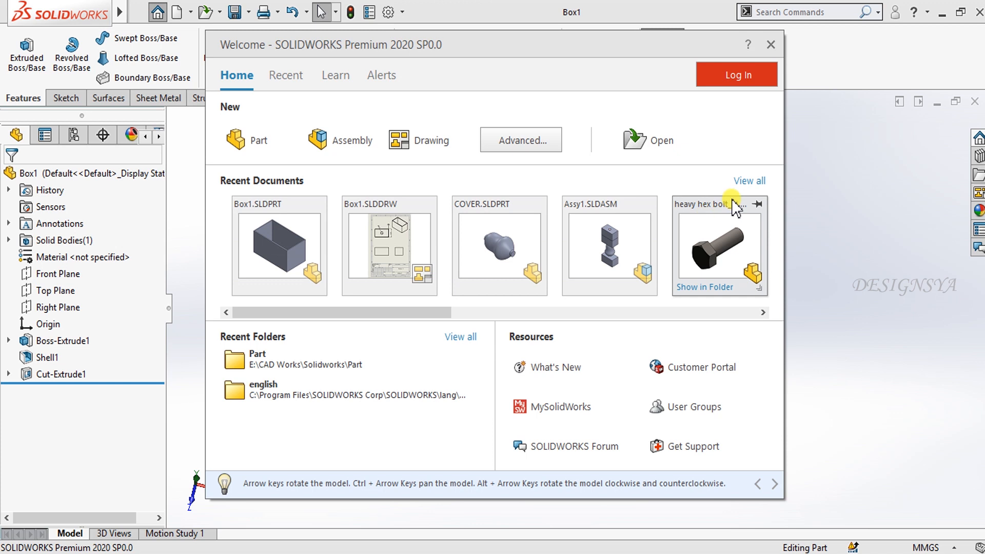
click(750, 181)
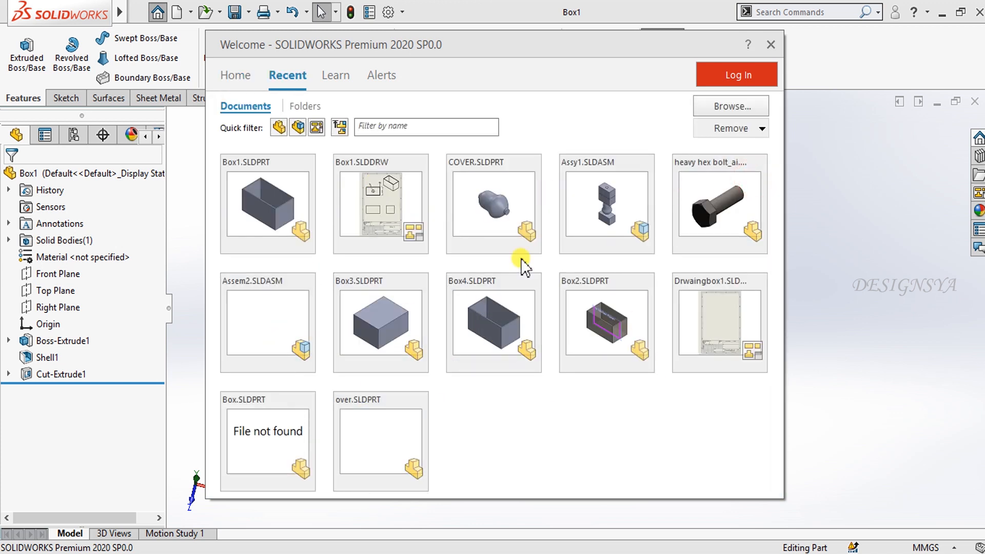
click(770, 45)
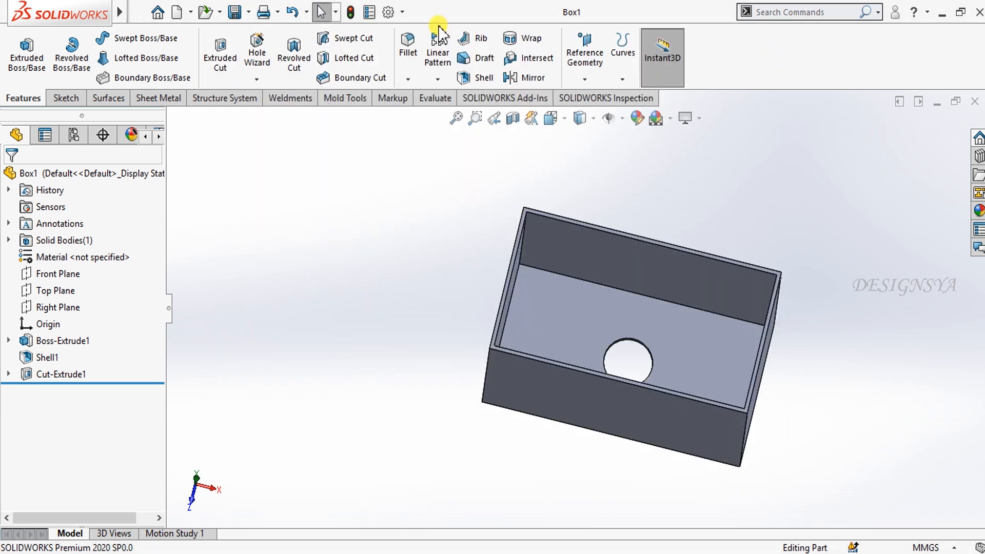
Review the choices for opening last used documents at startup and the Drawings system options
click(403, 12)
click(409, 29)
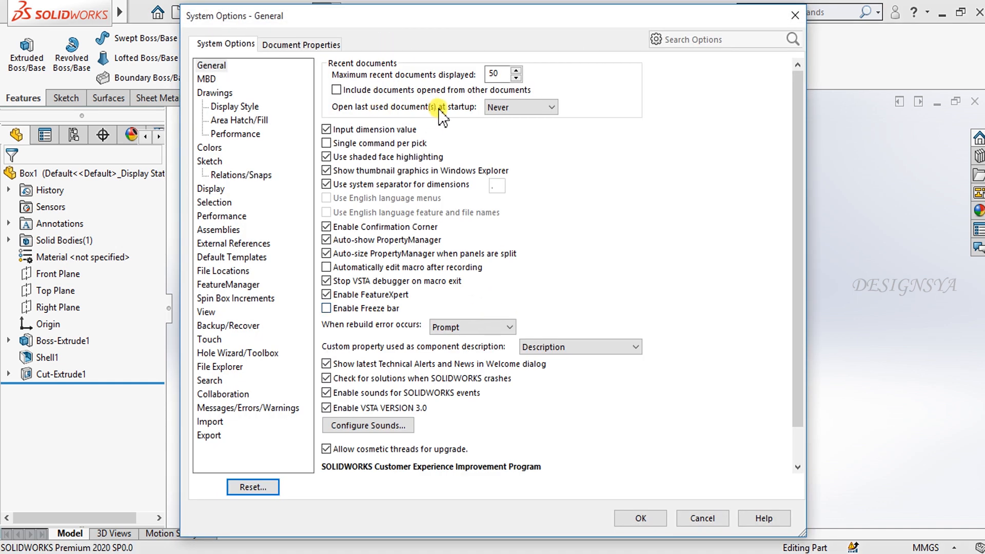
click(551, 108)
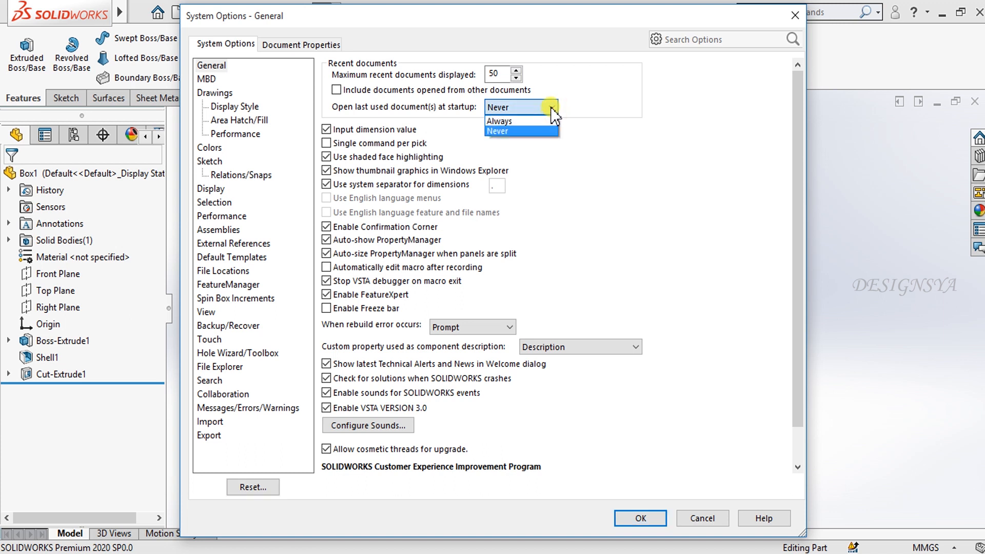
click(585, 108)
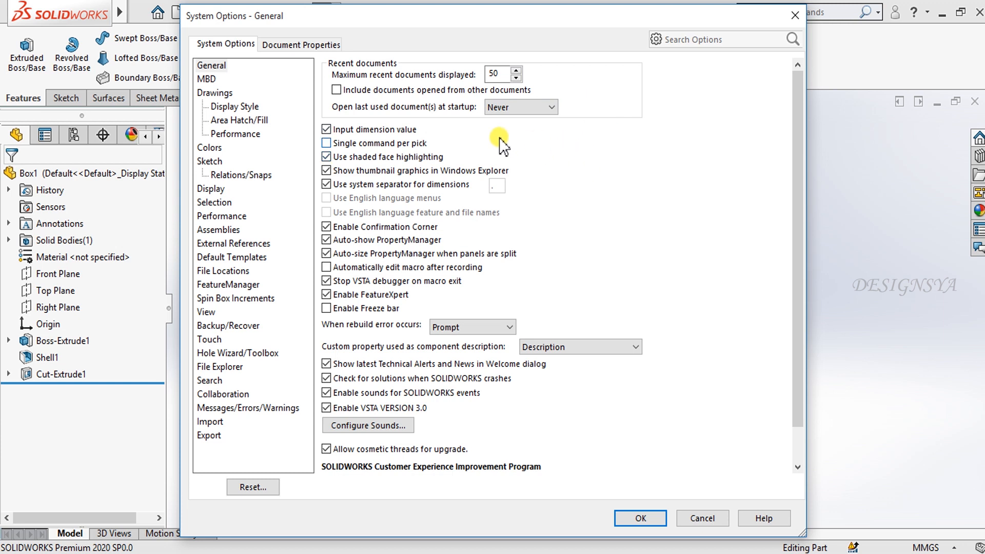
click(212, 93)
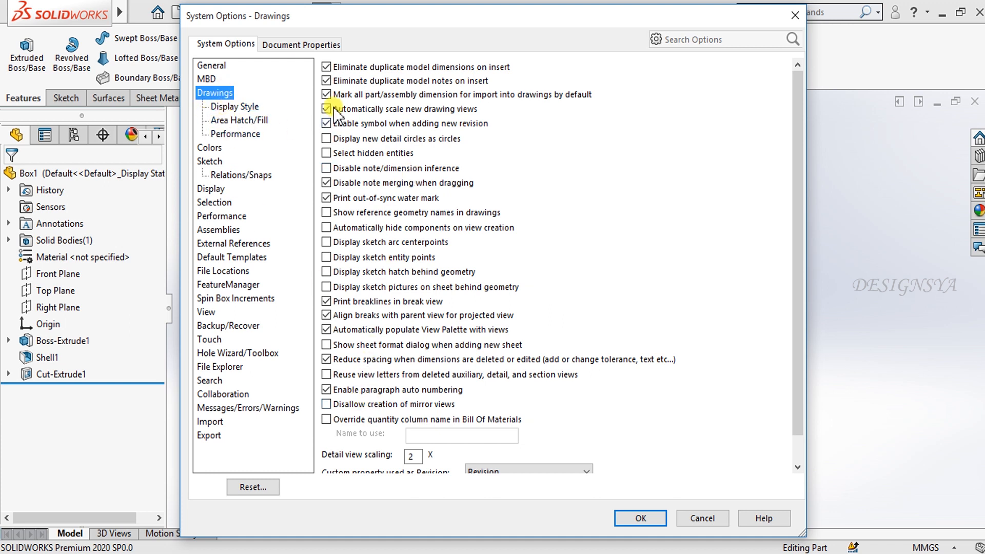
Set the background appearance to Plain with a light green viewport background color in the Colors system options
click(223, 148)
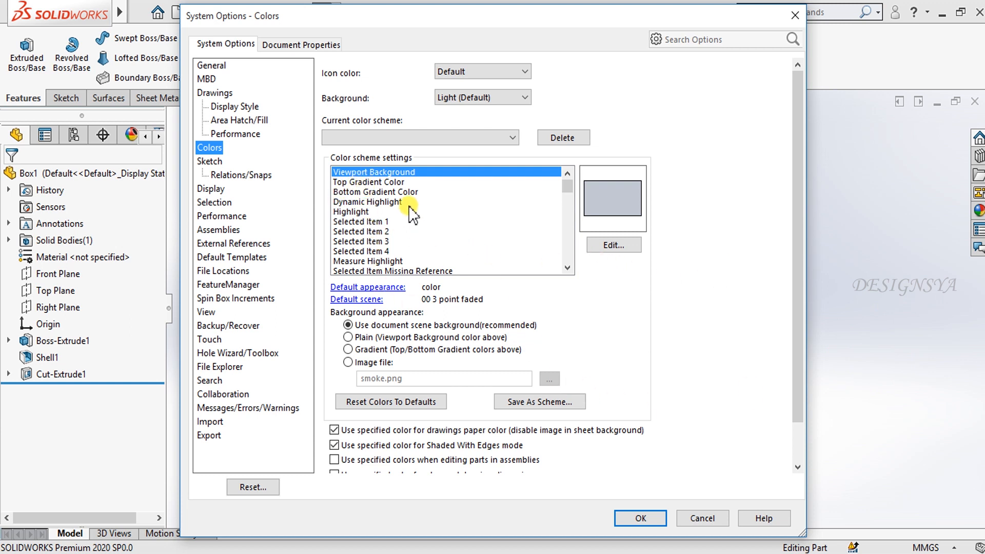
click(365, 337)
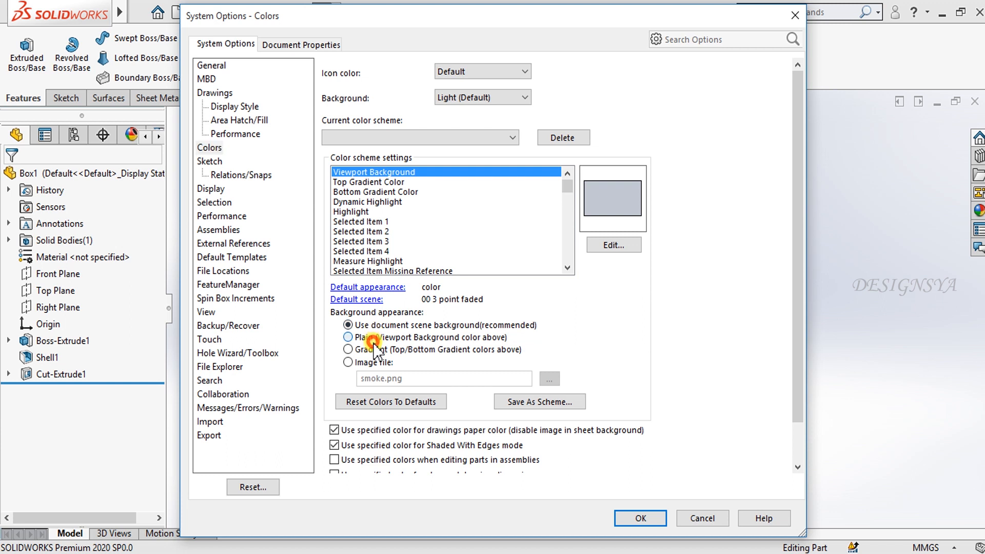
click(614, 245)
click(515, 251)
click(543, 229)
click(365, 381)
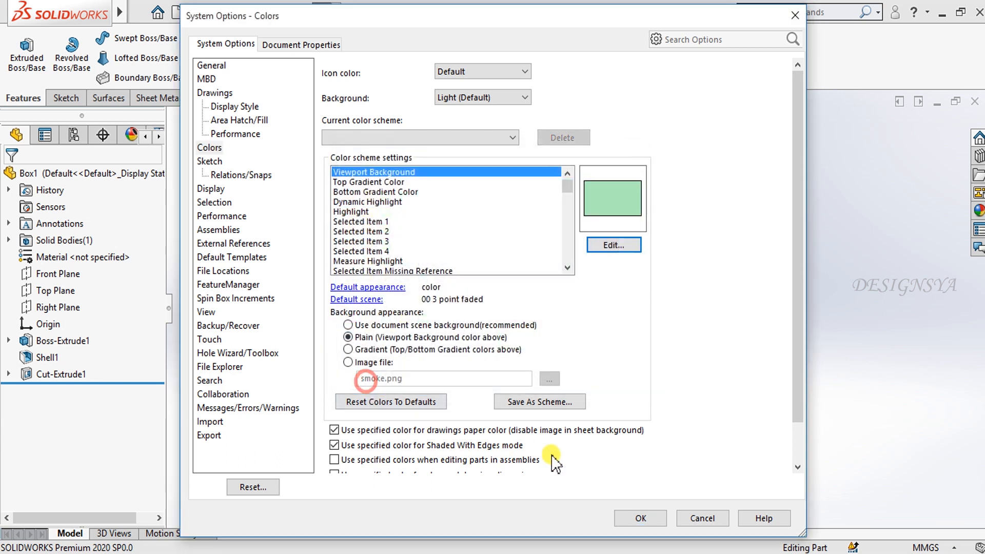
click(656, 512)
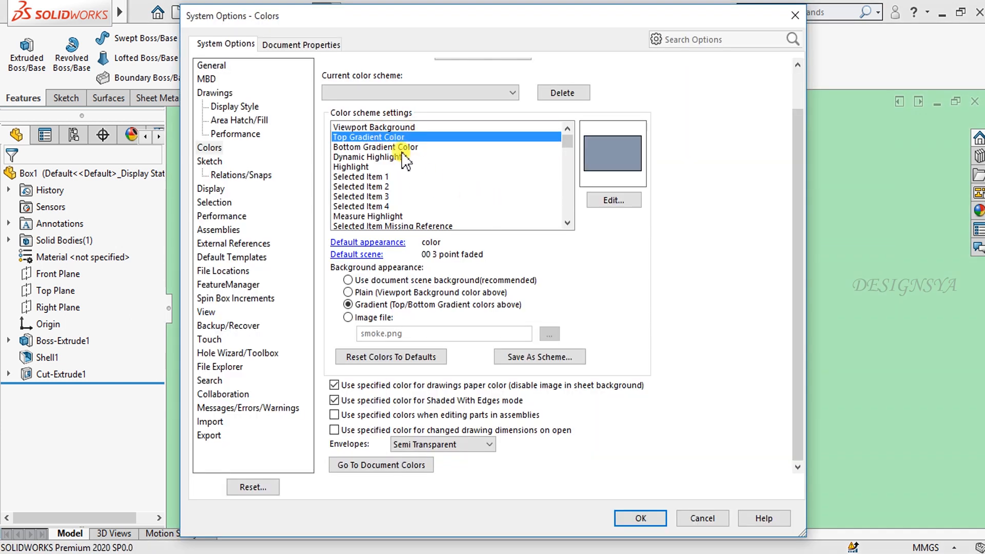
Select the Bottom Gradient Color entry and try using an image file as the background appearance
click(401, 147)
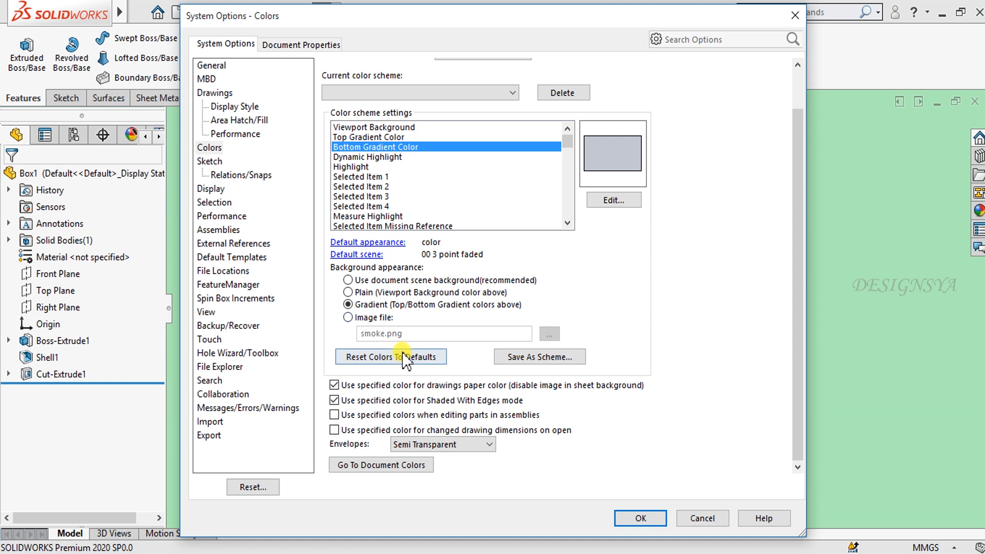
click(370, 318)
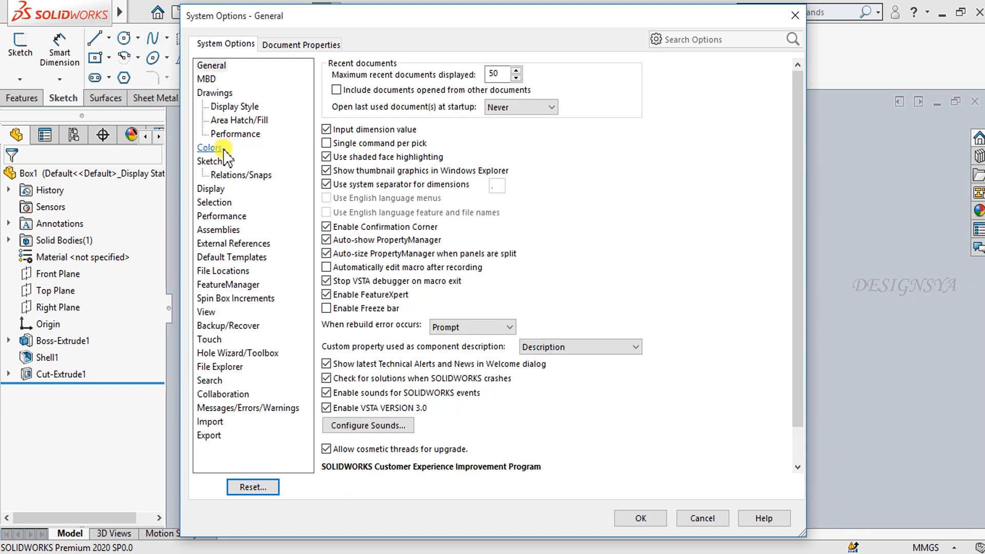
Turn off auto-rotating the view normal to the sketch plane and test it with an empty sketch on the box floor
click(210, 161)
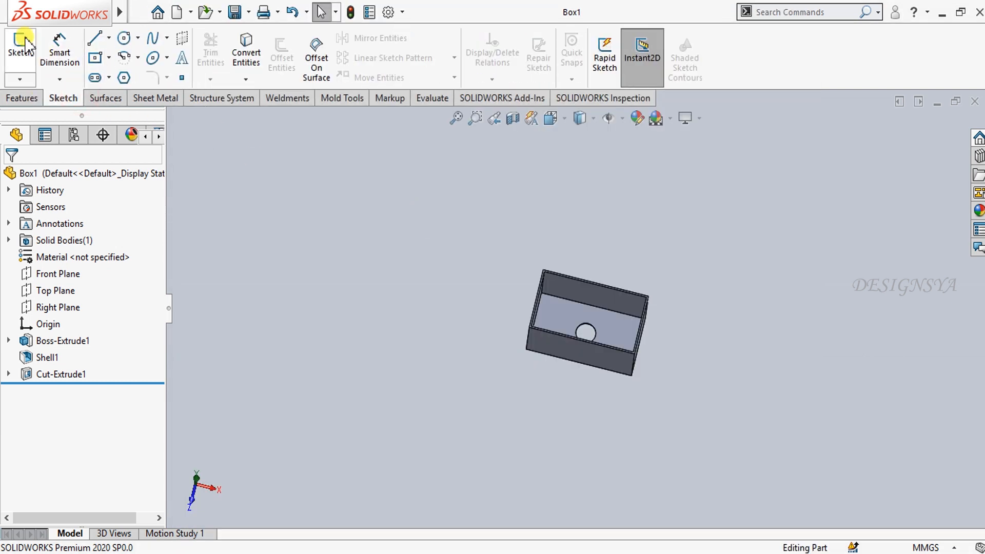
click(19, 51)
click(565, 314)
scroll(624, 338, down, 4)
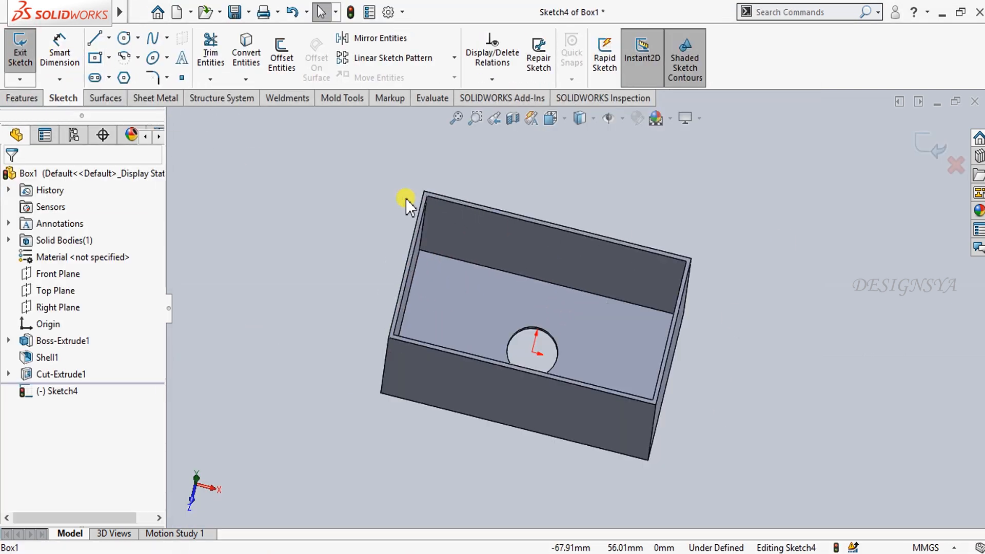
click(930, 148)
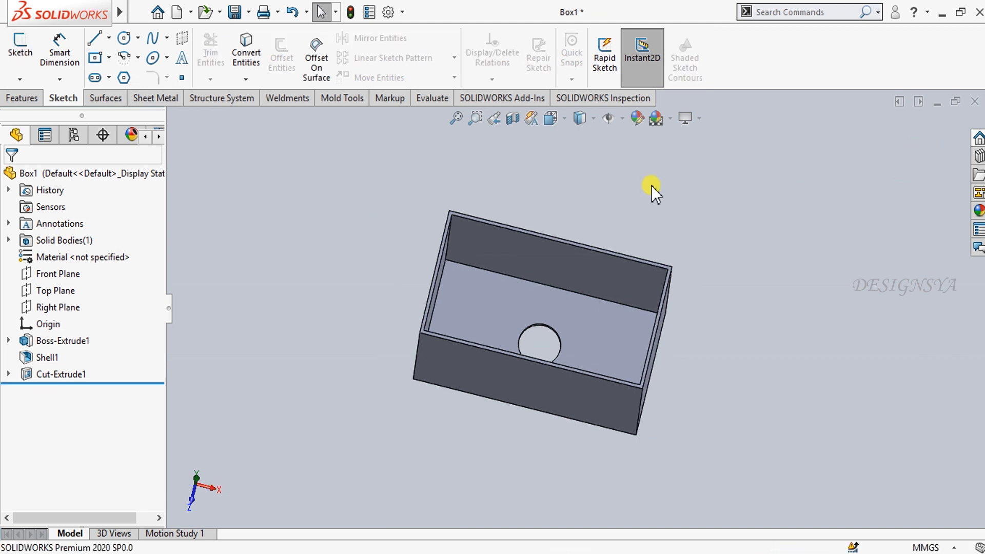
Enable auto-rotating the view normal to the sketch plane and test it by starting a sketch on the box floor
click(390, 12)
click(529, 65)
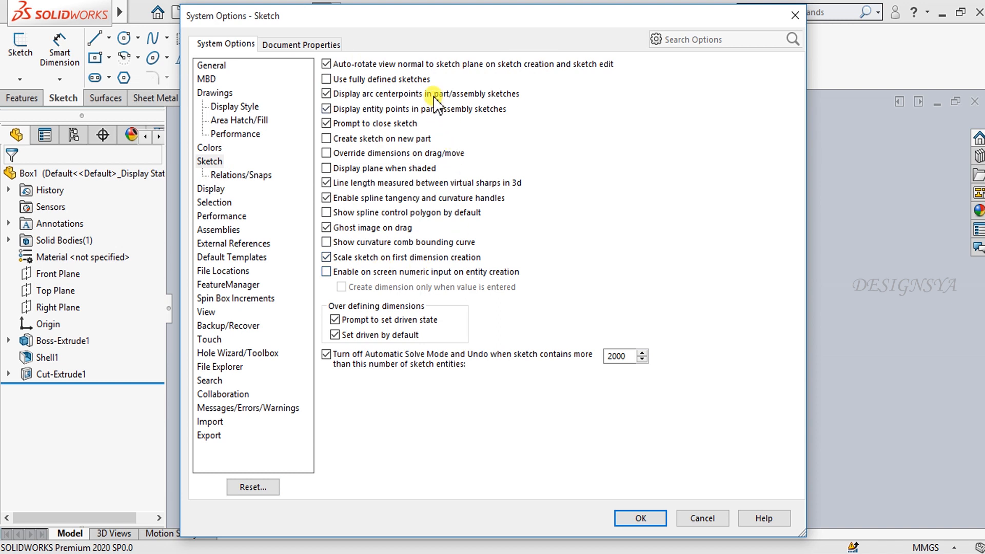
click(641, 519)
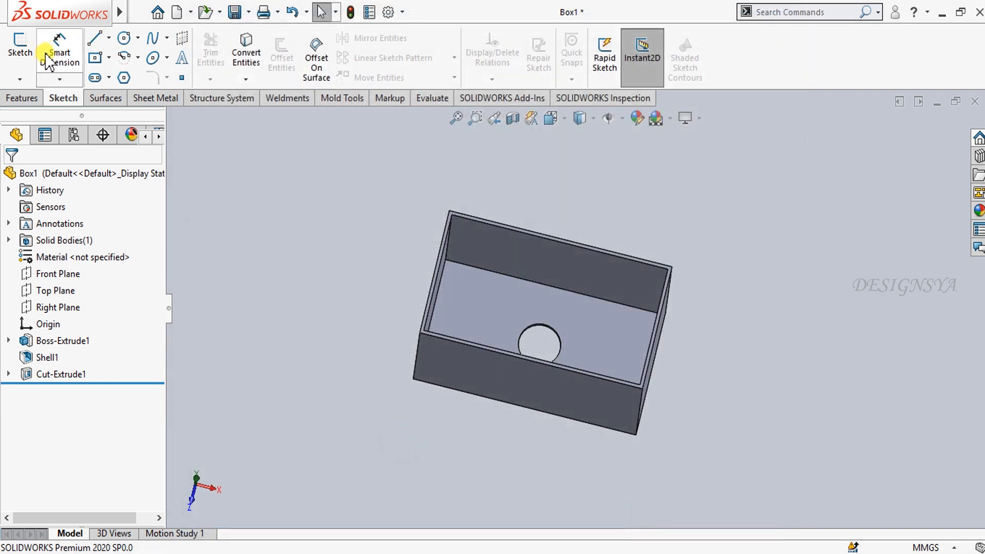
click(20, 49)
click(528, 291)
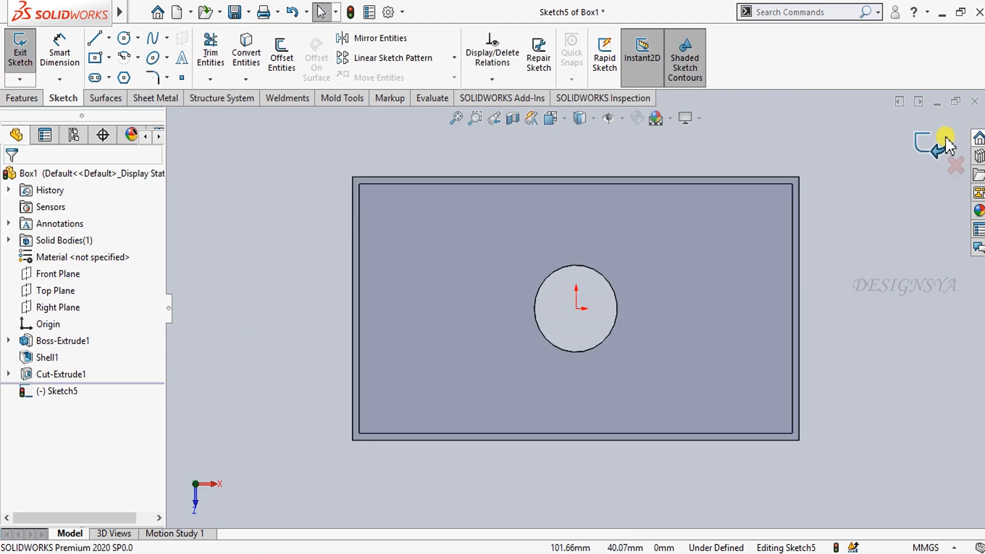
Disable snapping in the Relations/Snaps system options
click(235, 176)
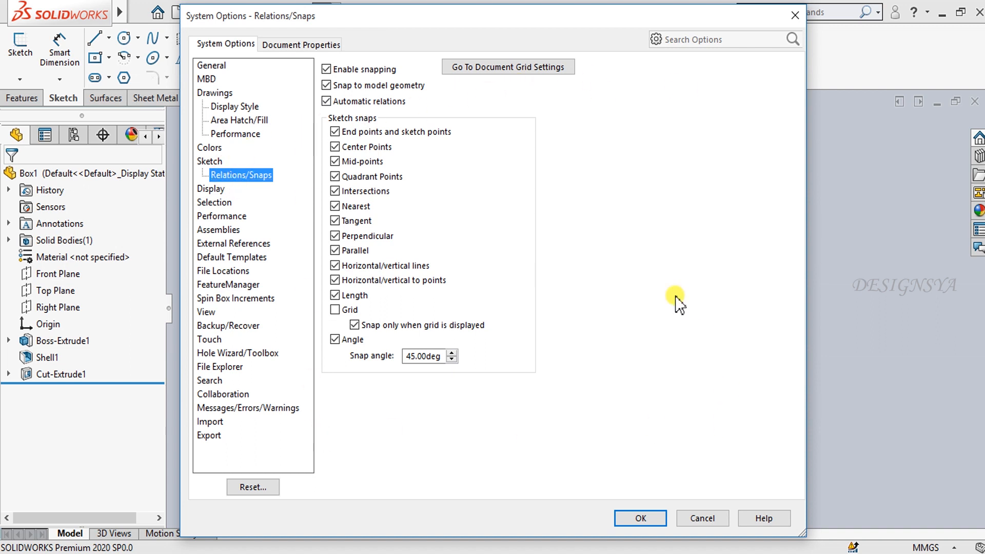
click(381, 74)
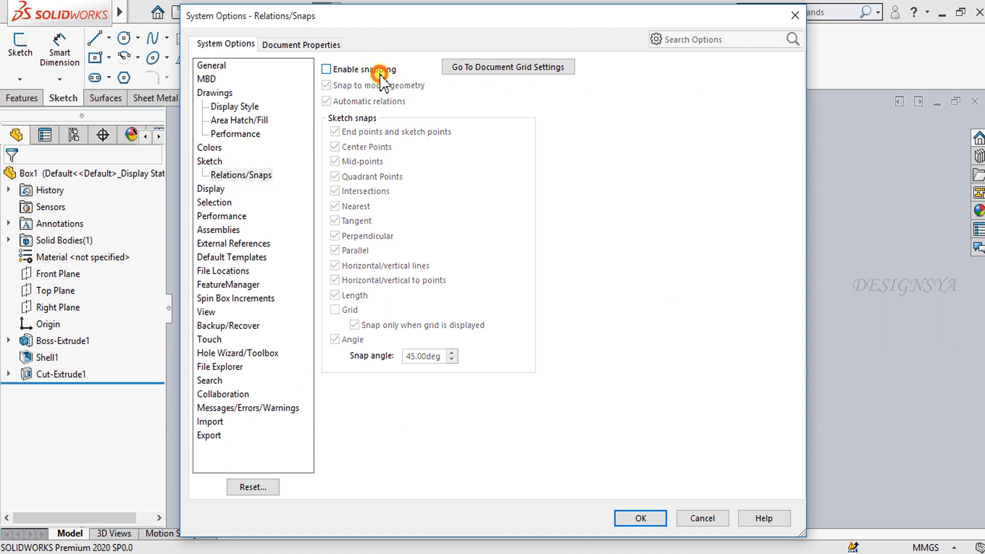
click(662, 515)
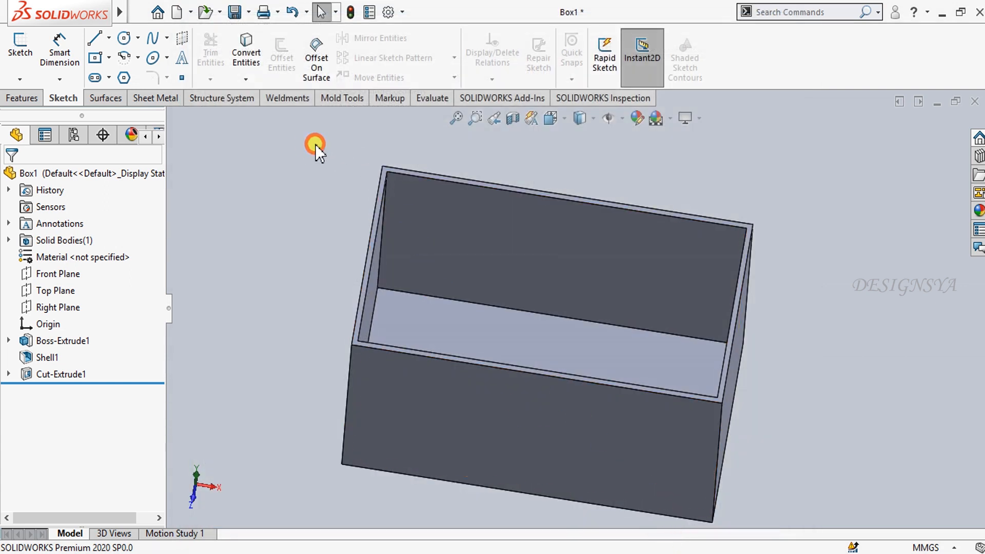
Start a sketch on the box and draw a center rectangle between its upper-left corner and the circular hole
click(139, 12)
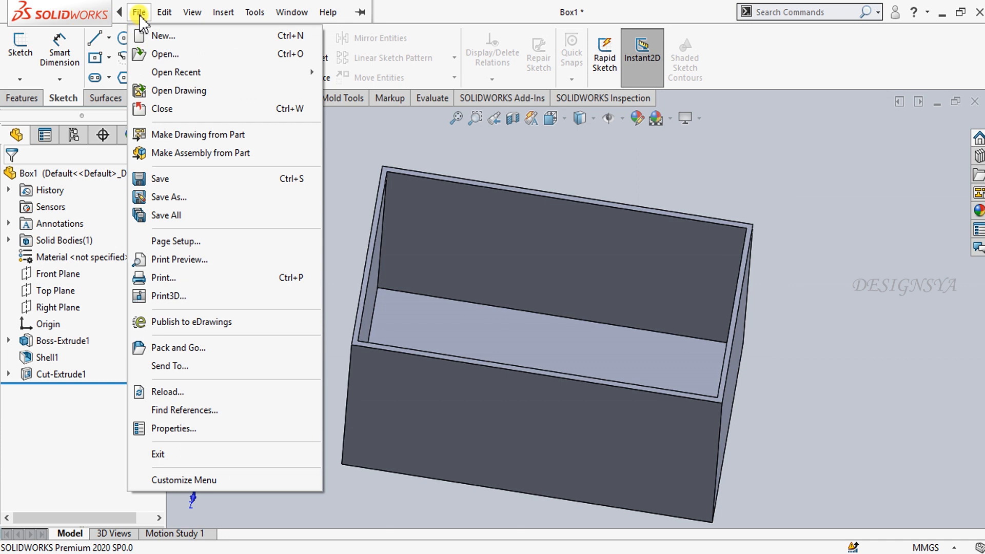
click(556, 182)
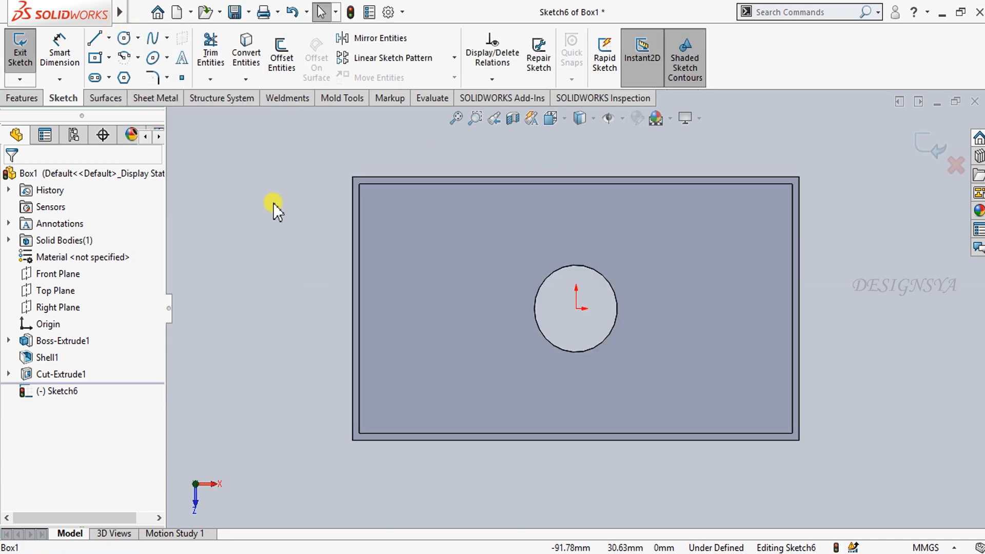
click(95, 57)
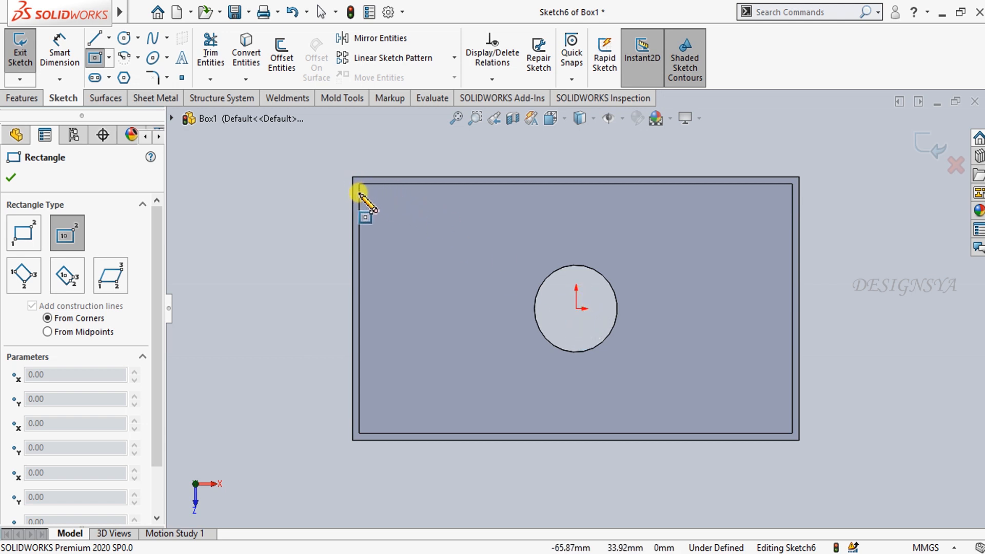
click(454, 241)
click(518, 272)
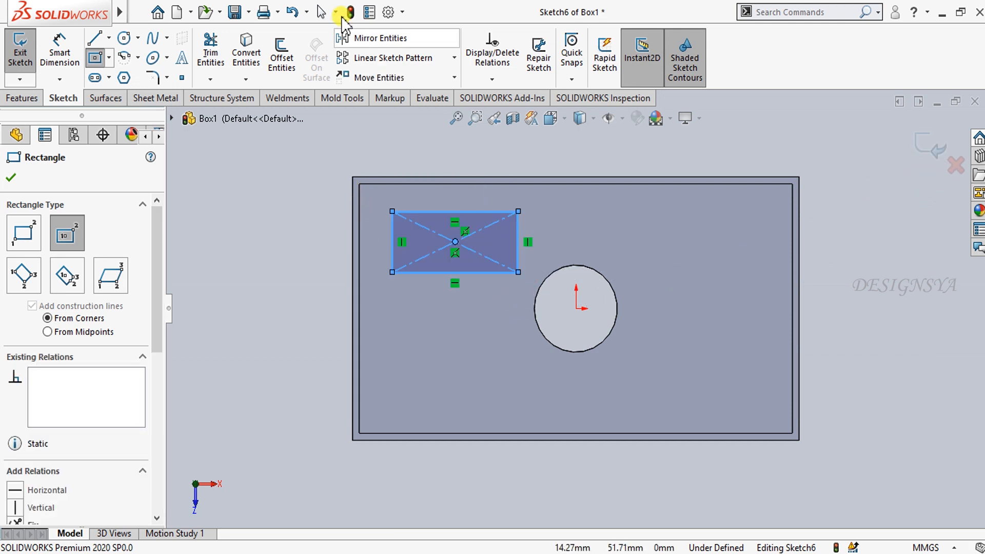
Enable snapping again in the Relations/Snaps system options
click(403, 13)
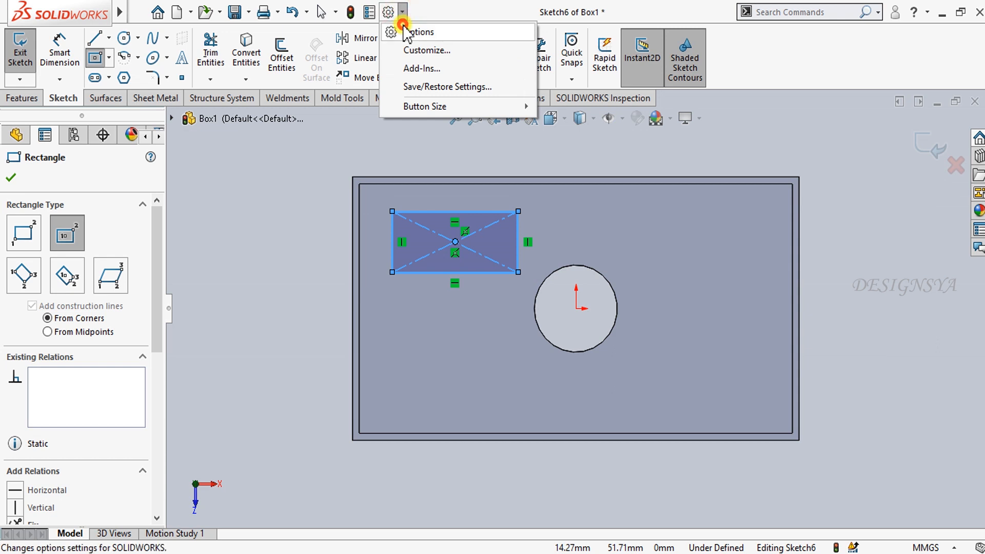
click(403, 30)
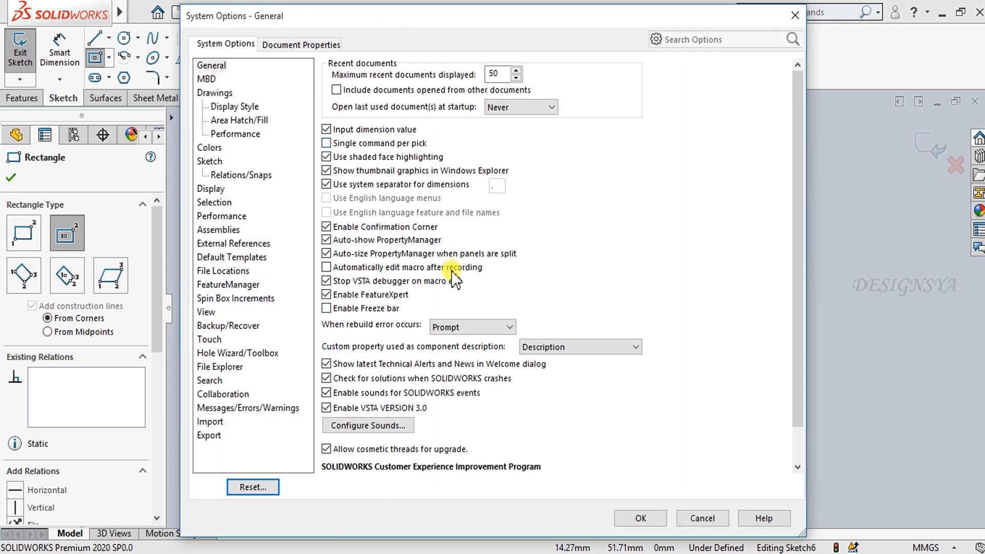
click(226, 176)
click(359, 69)
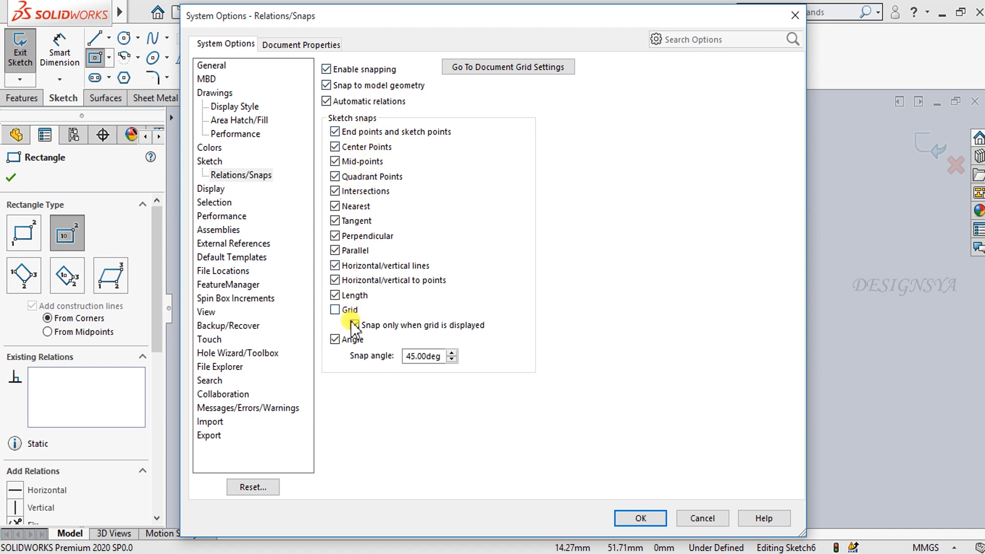
click(660, 517)
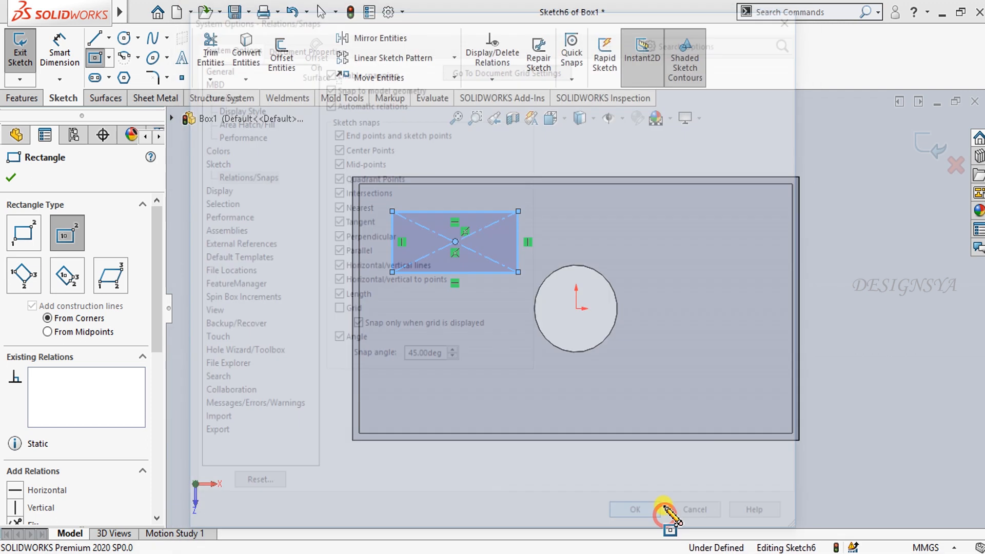
Sketch a center rectangle centered on the origin with its corner snapped to the circular hole's edge
click(574, 309)
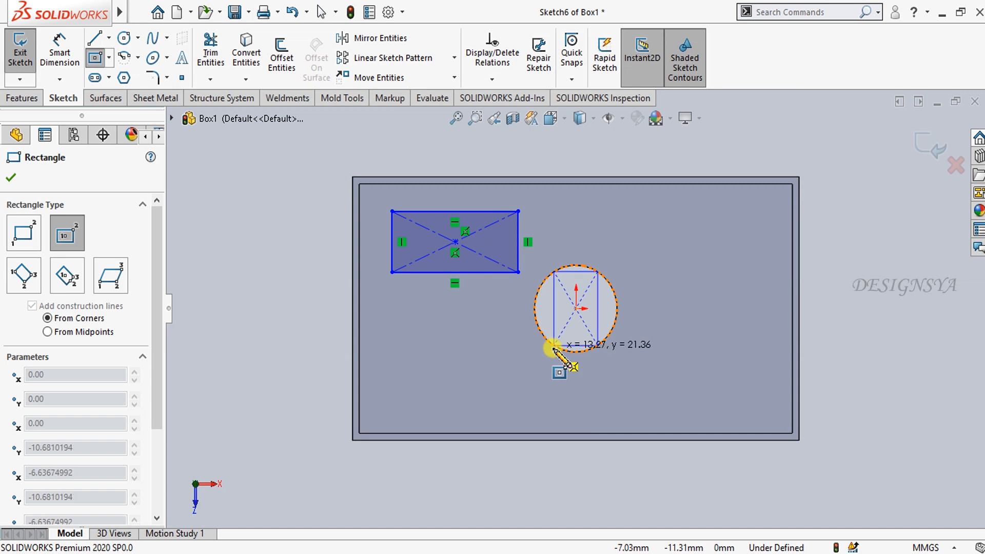
click(554, 346)
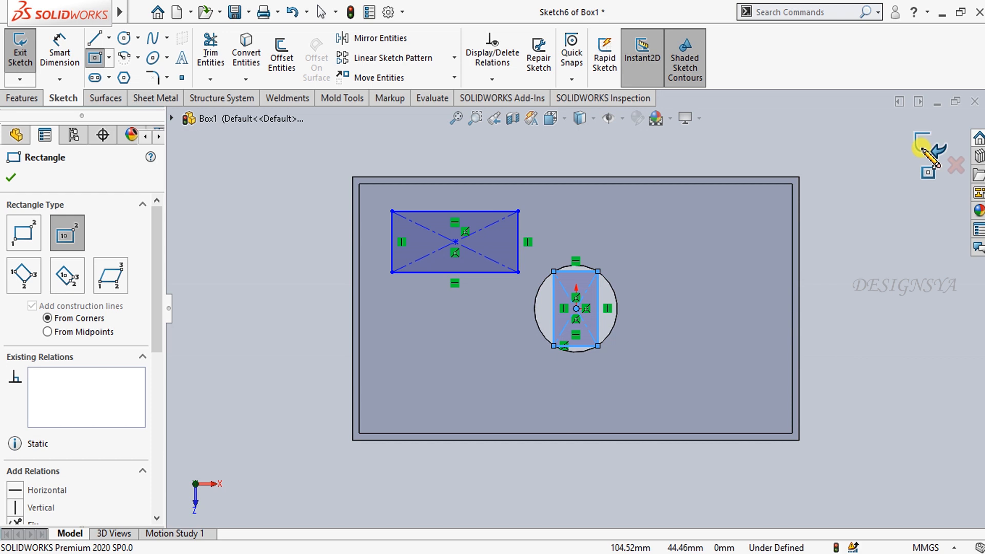
Examine the Display, Selection and Default Templates pages of the system options
click(403, 12)
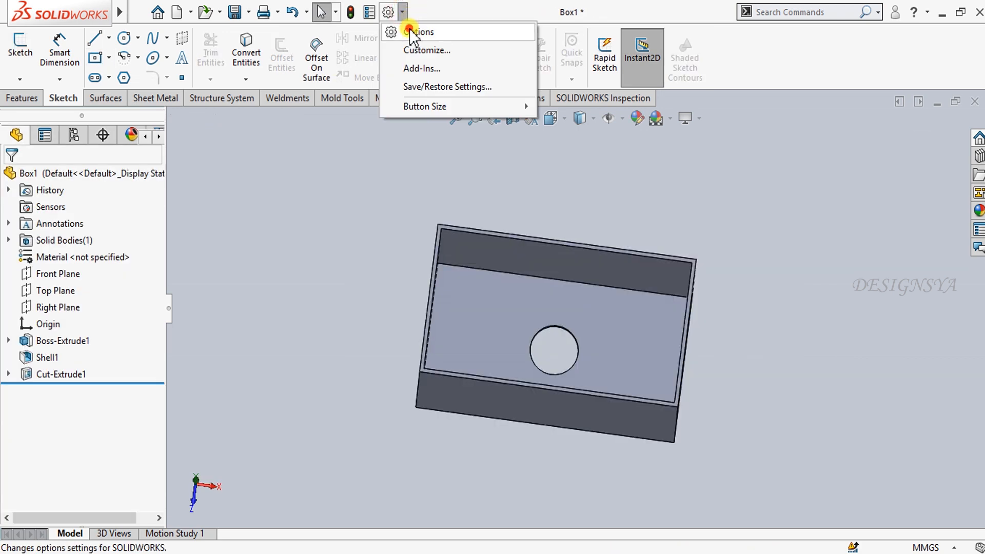
click(410, 34)
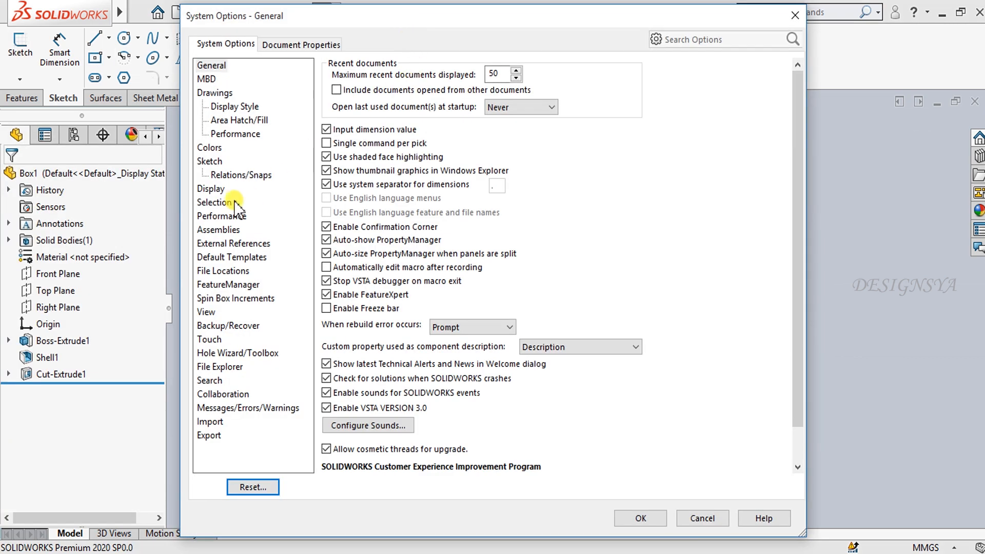
click(215, 190)
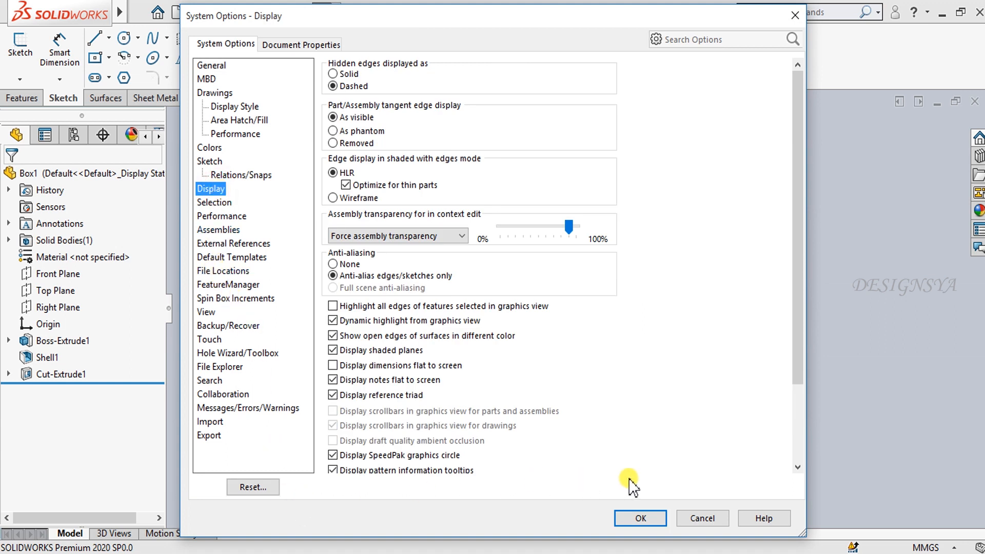
click(226, 205)
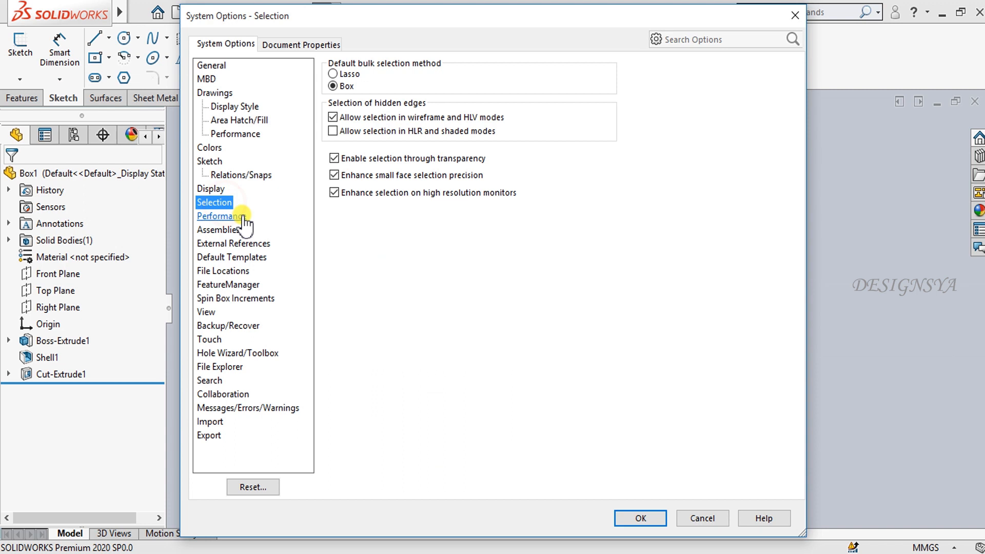
click(232, 257)
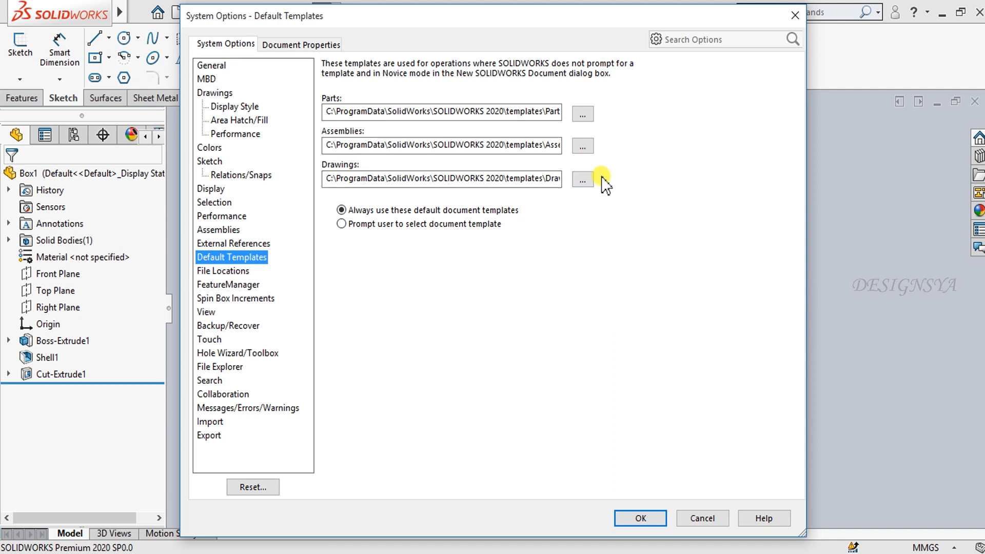
Inspect the file locations for Document Templates, Default Save Folder and BOM Templates in the system options
click(211, 271)
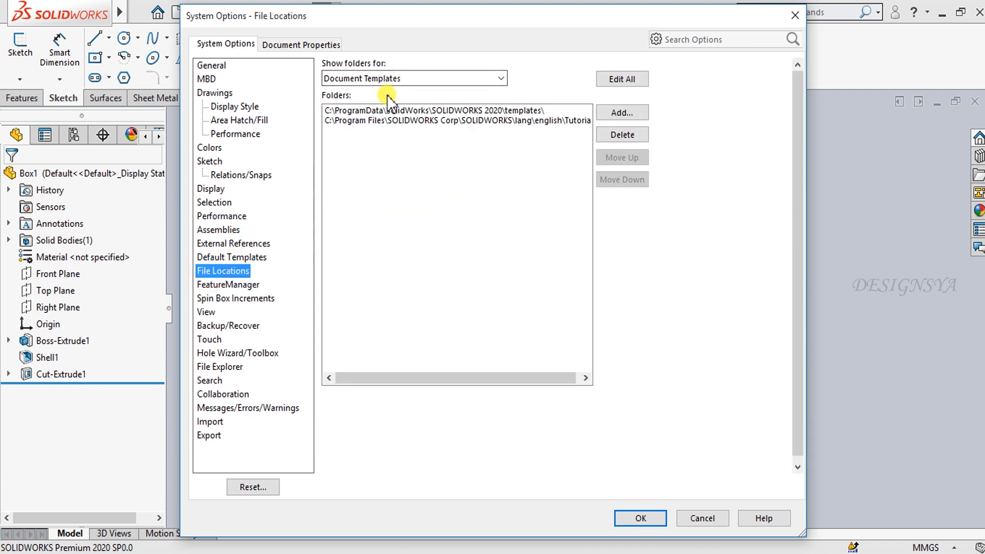
click(393, 79)
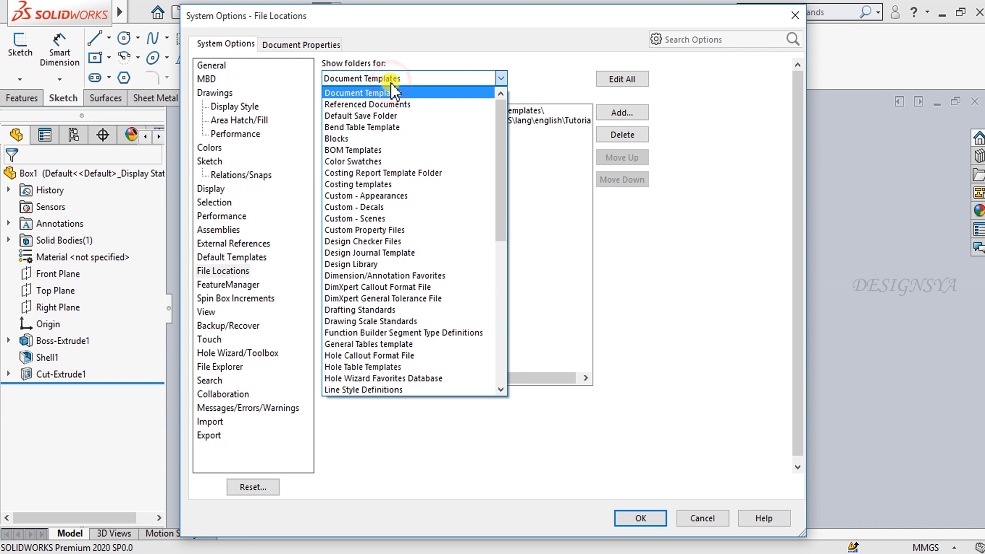
click(367, 115)
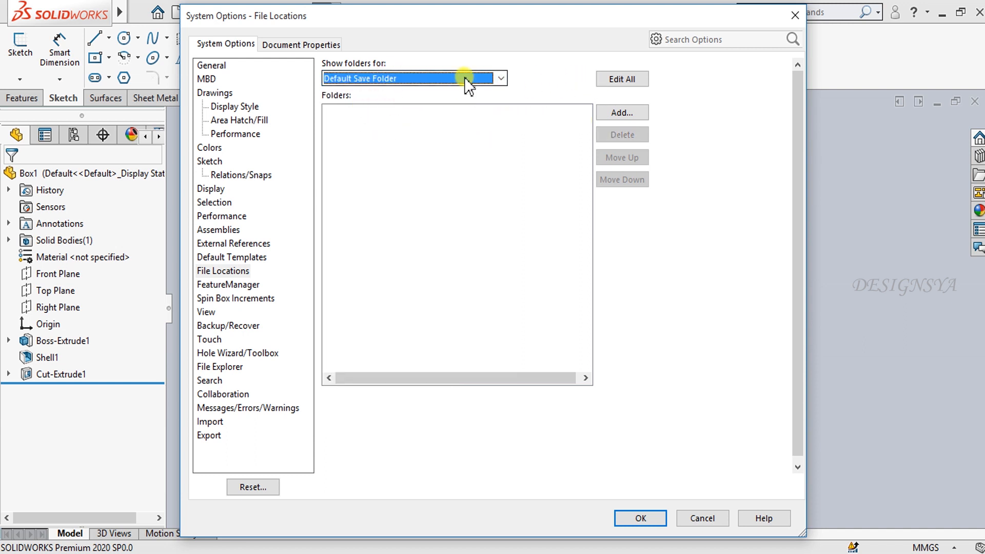
click(500, 78)
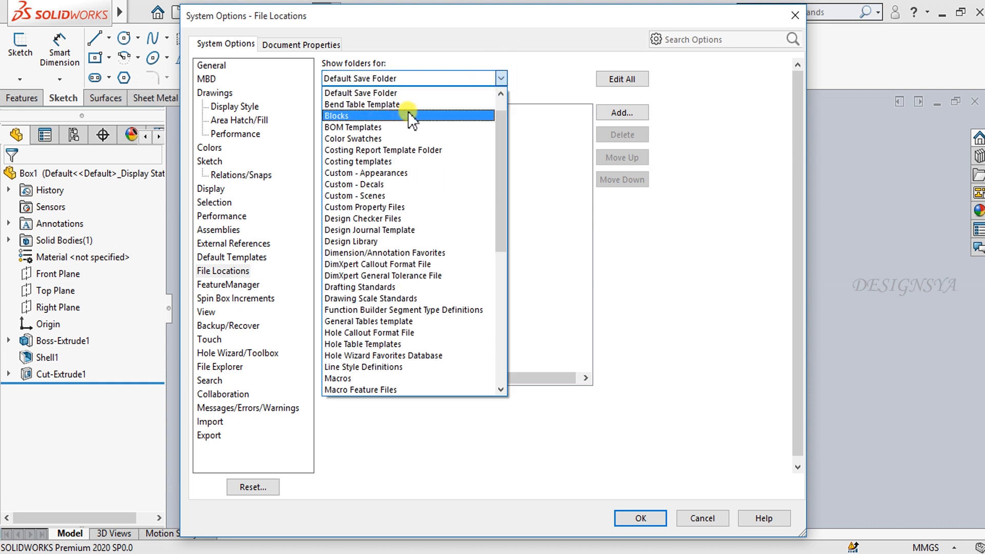
click(402, 128)
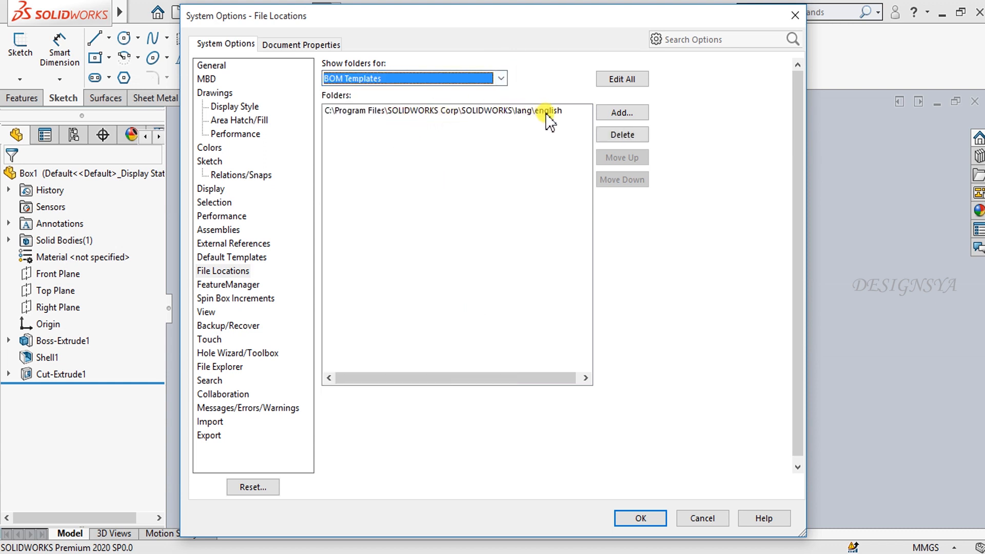
Review the FeatureManager, View, Backup/Recover and Hole Wizard/Toolbox pages of the system options
click(221, 284)
click(207, 312)
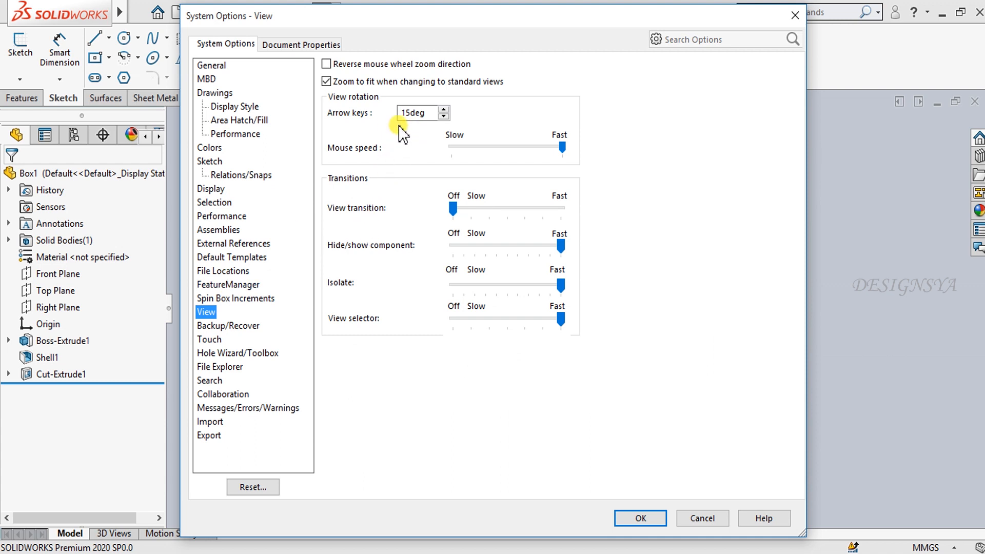
click(216, 326)
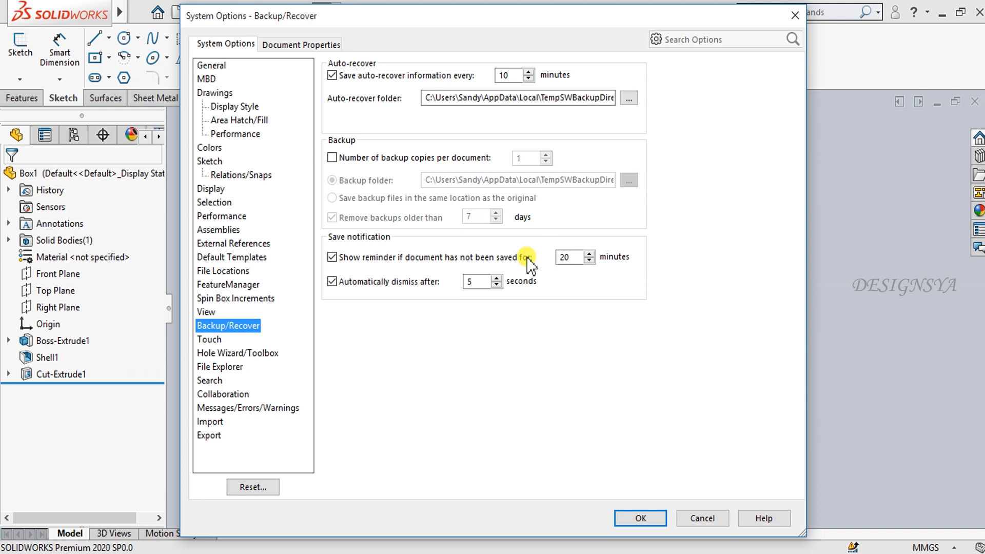
click(214, 353)
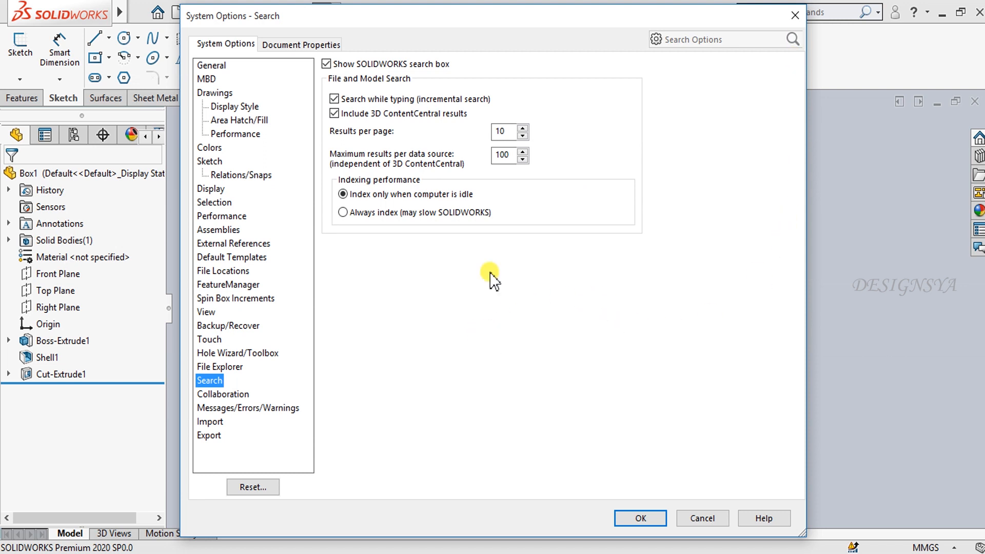
Switch the multi-user environment on and back off in the Collaboration system options
click(223, 393)
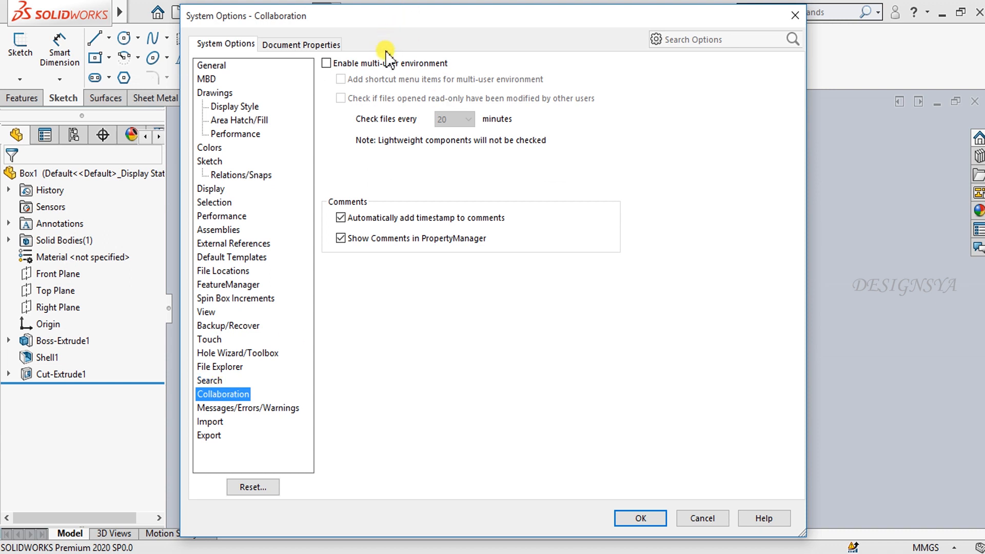
click(388, 65)
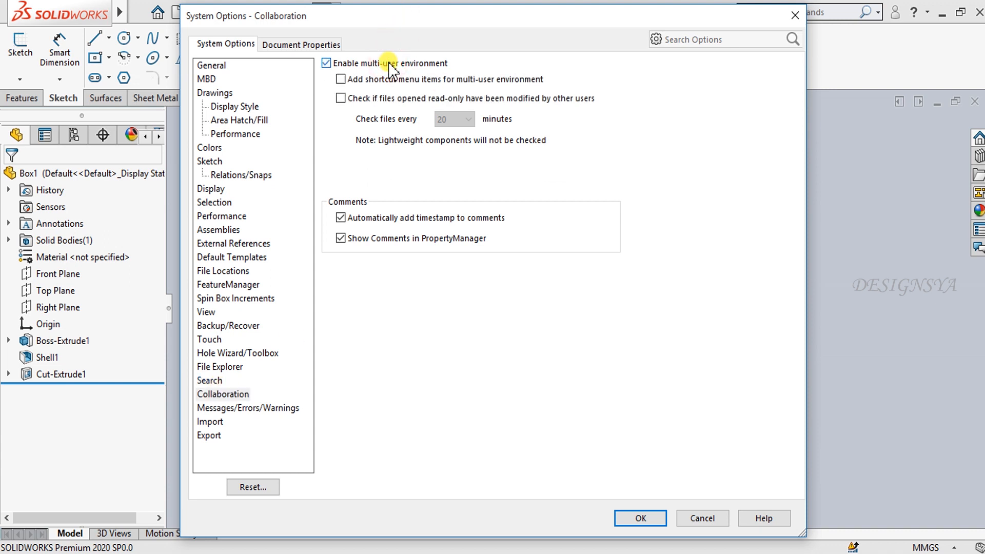
click(389, 65)
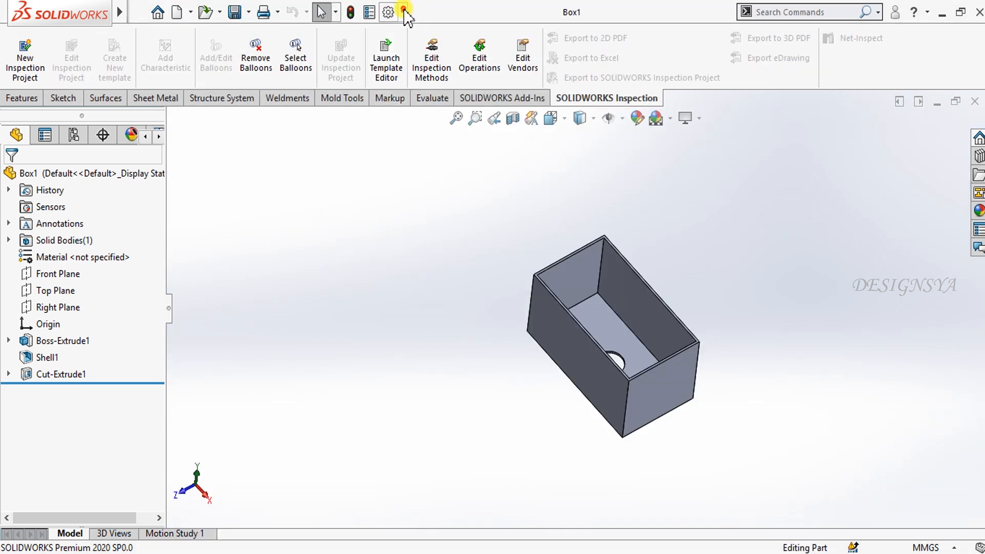
Enable the 2D to 3D toolbar in the Customize settings and reposition it in the graphics area
click(403, 11)
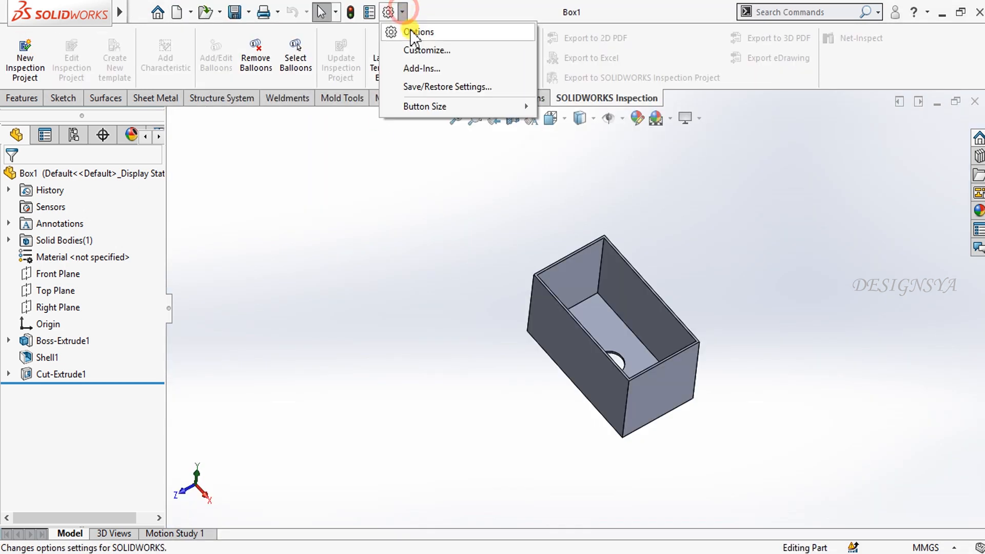
click(490, 50)
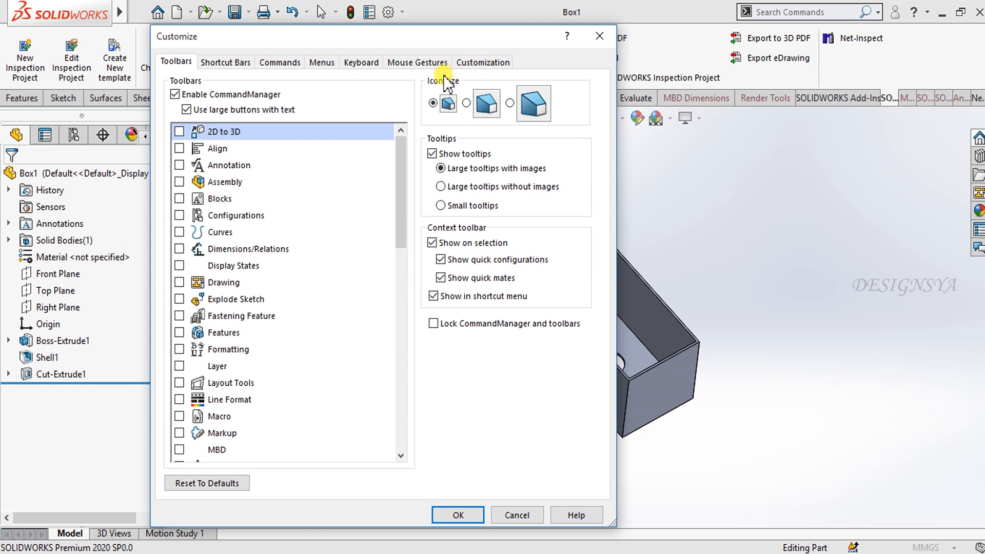
click(179, 131)
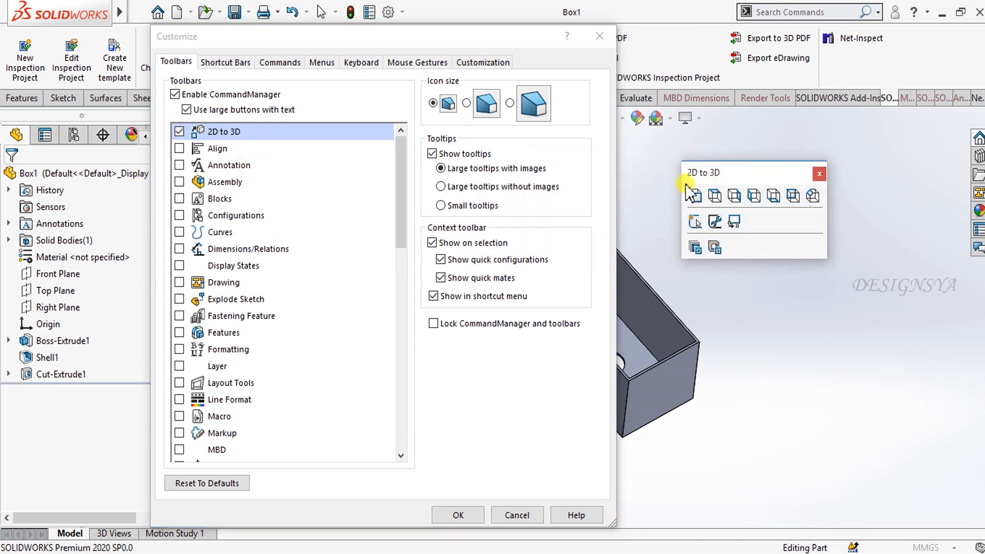
click(595, 33)
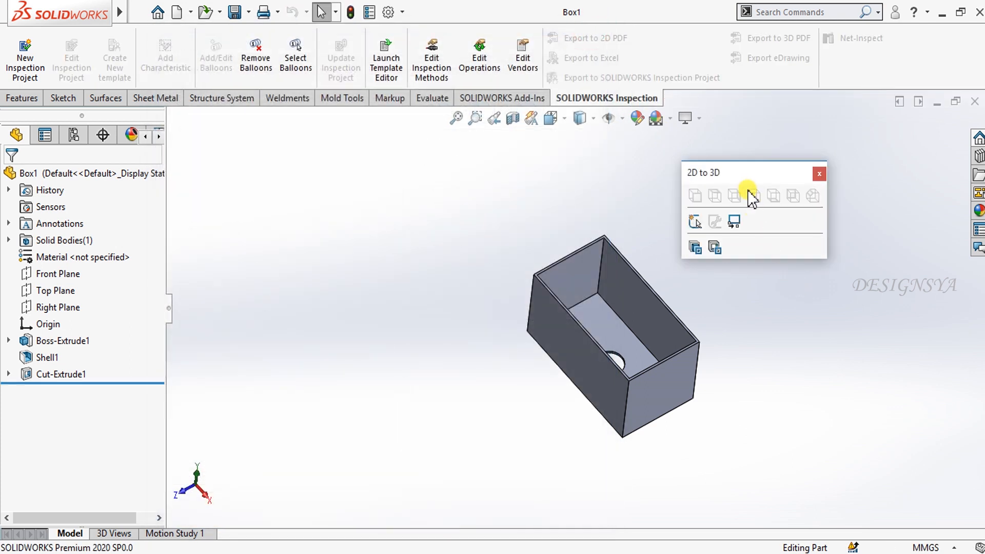
drag(749, 183, 363, 186)
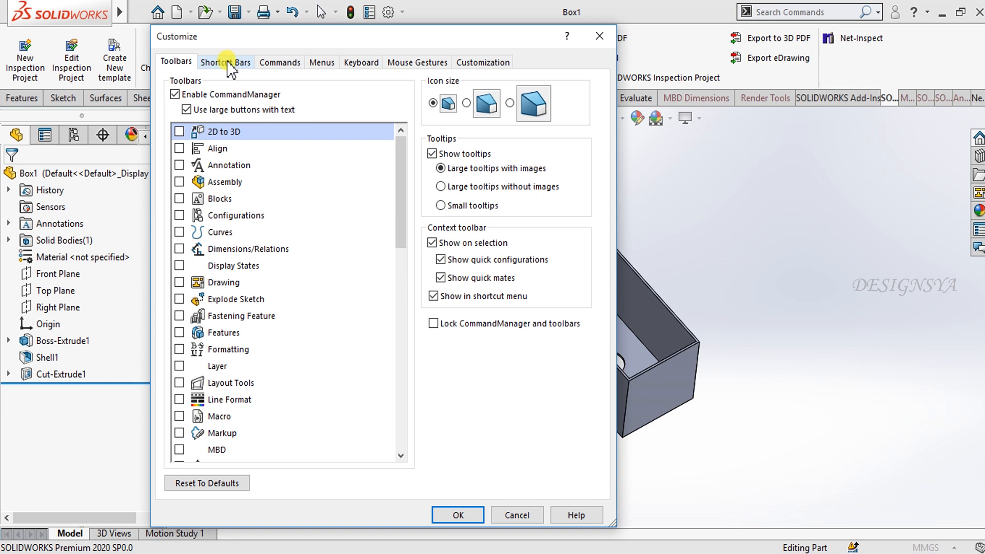
Customize the part shortcut bar by removing the Features flyout and adding the Line tool, and apply the change
click(227, 61)
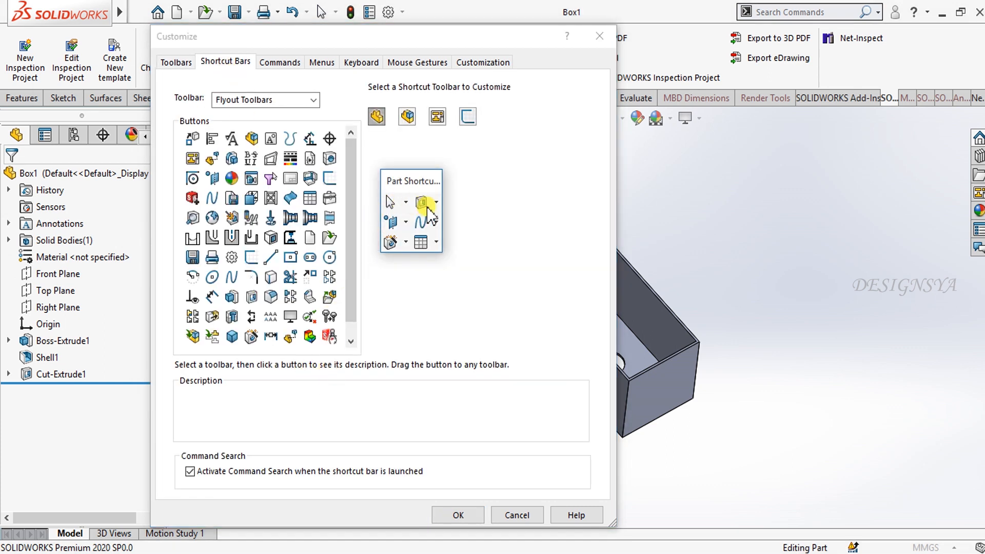
drag(423, 205, 419, 204)
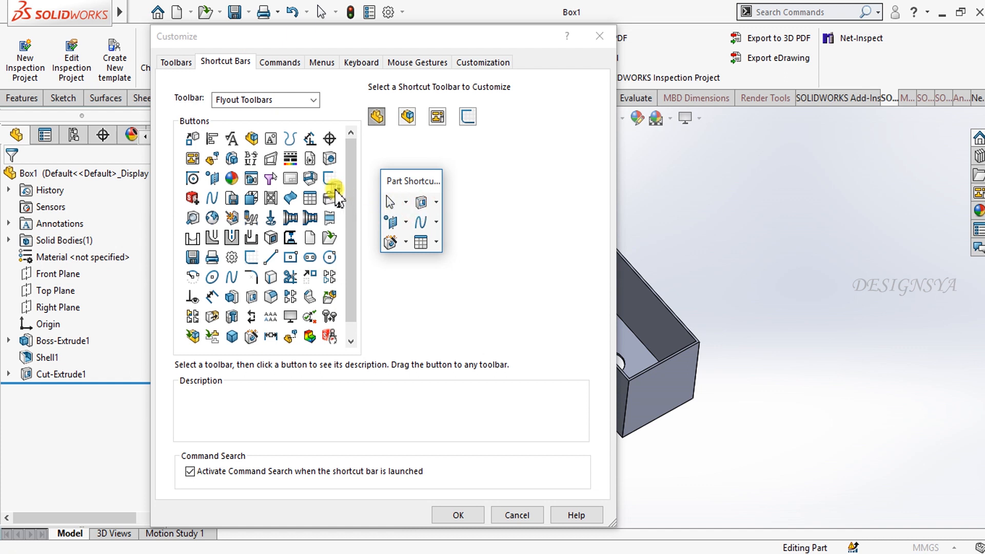
drag(335, 190, 335, 190)
drag(273, 262, 419, 245)
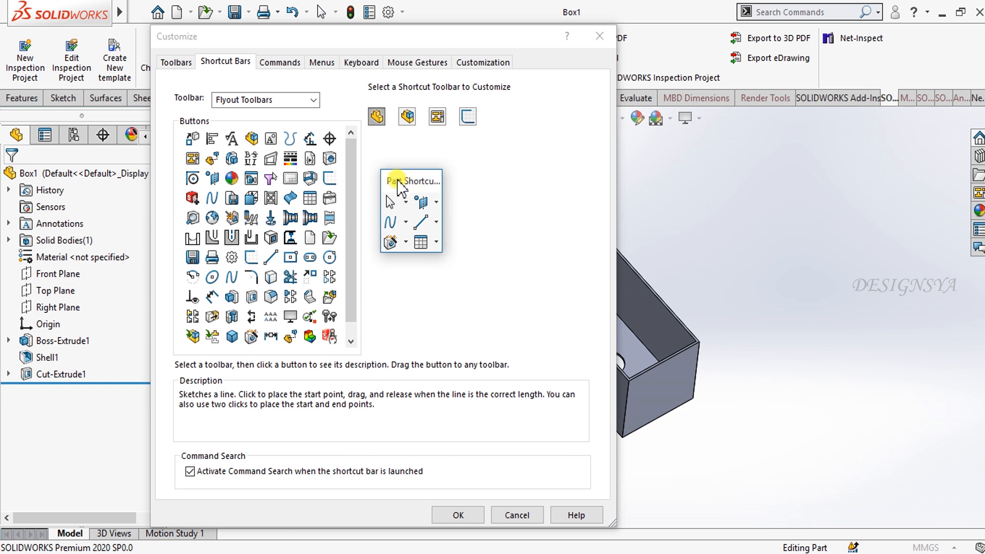
key(s)
click(470, 514)
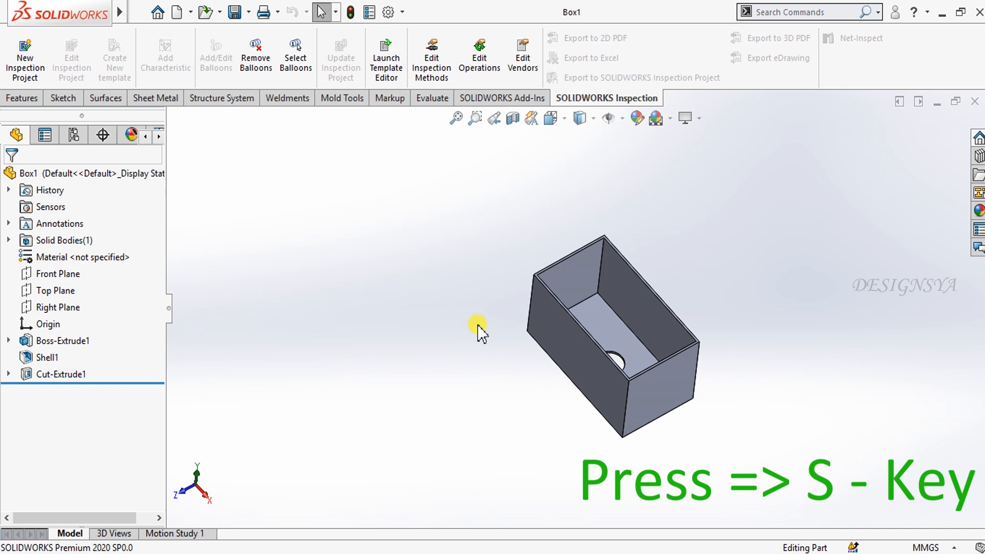
Display the customized part shortcut bar in the graphics area, try its Line tool, and dismiss it
key(s)
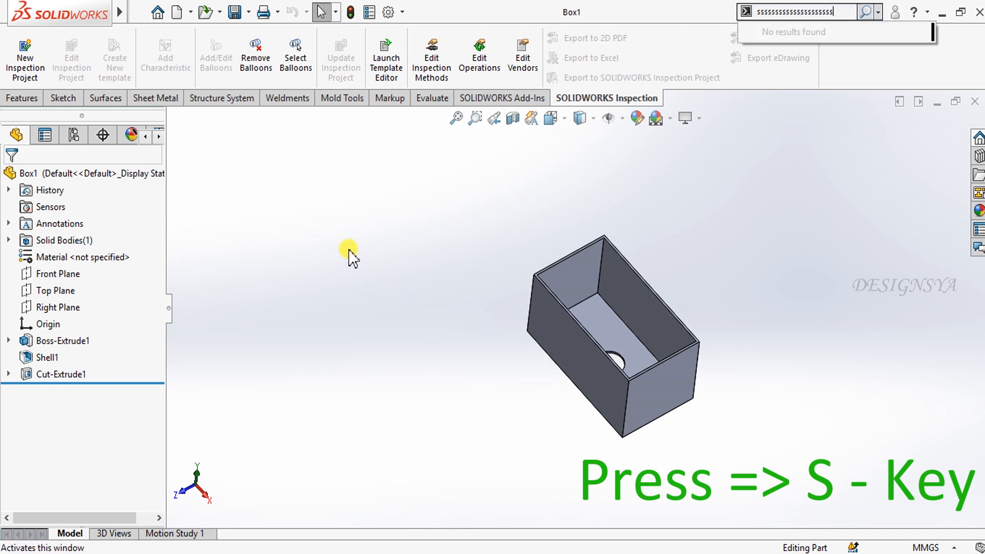
key(s)
click(287, 328)
key(s)
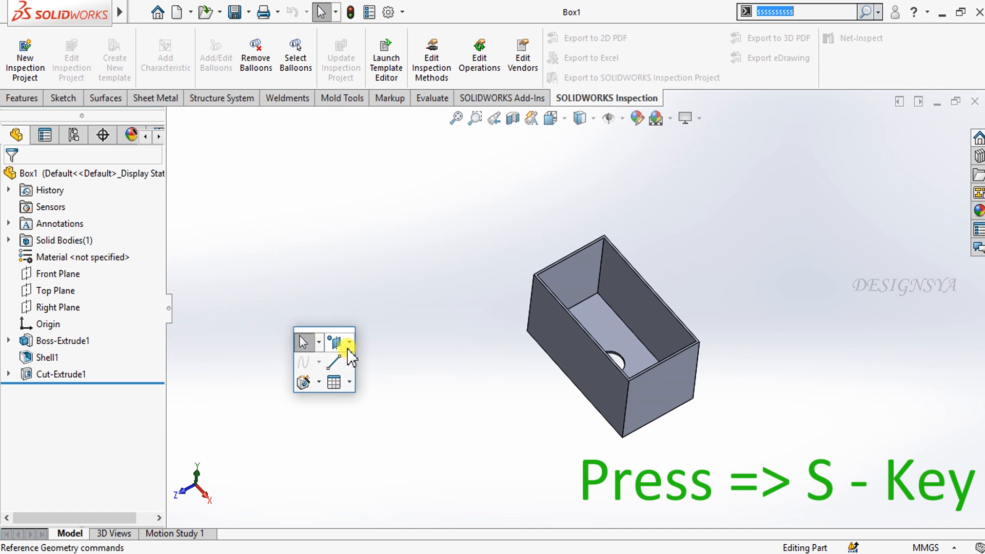
click(349, 329)
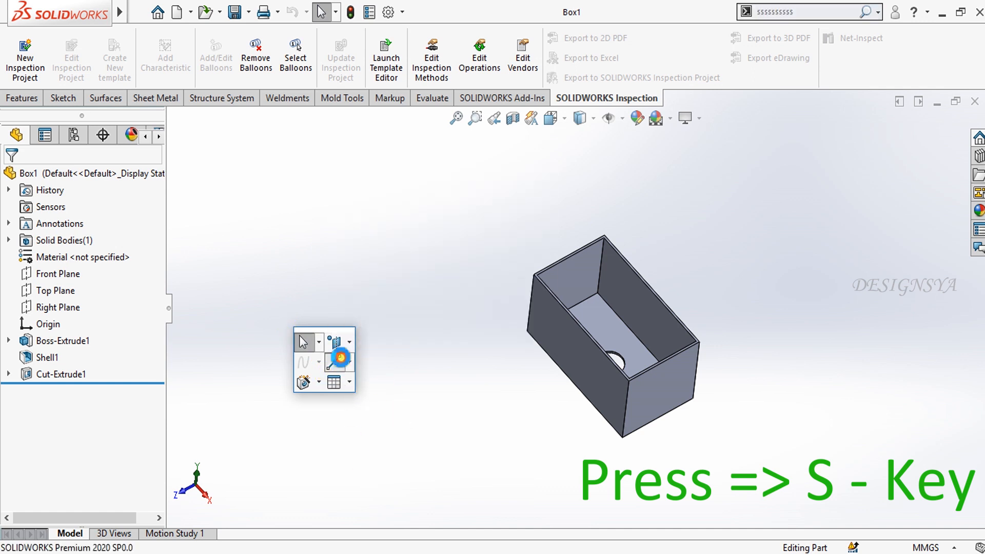
click(334, 359)
key(Escape)
click(475, 223)
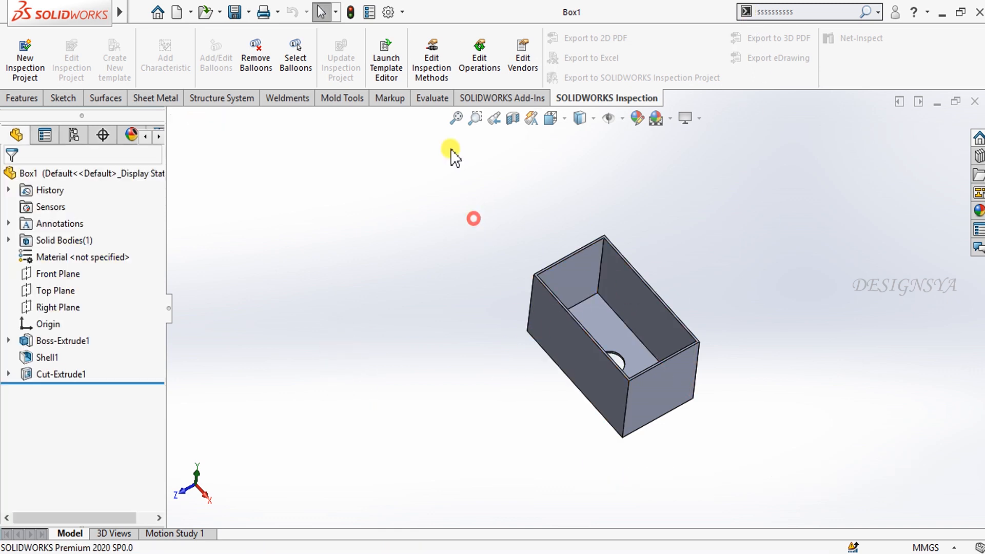
Reopen the Customize settings and view the assembly, drawing and sketch shortcut toolbars
click(403, 12)
click(416, 51)
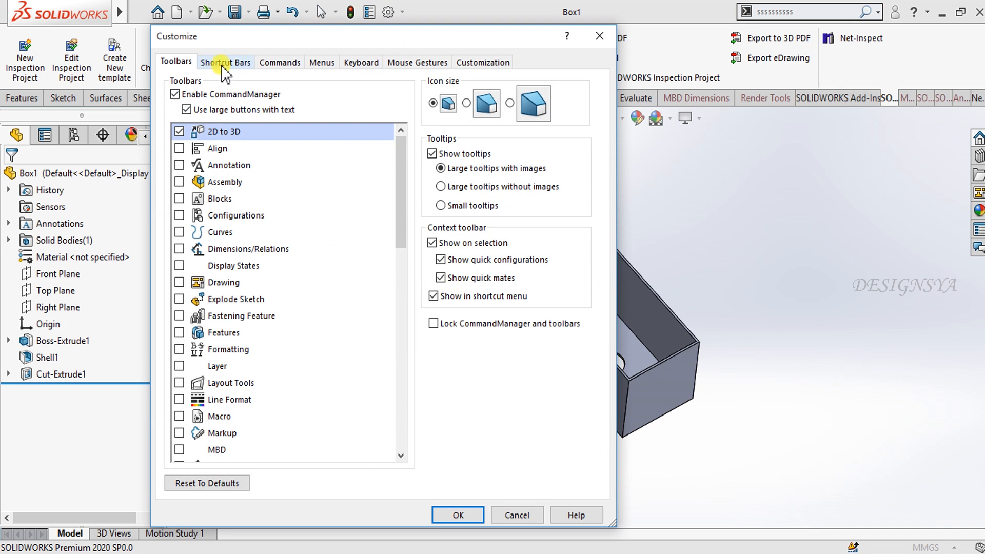
click(224, 63)
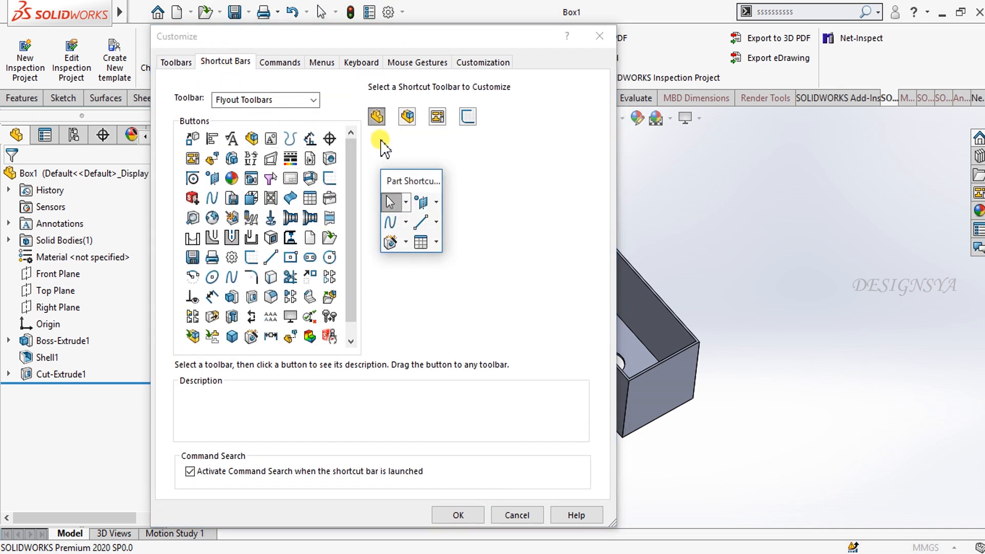
click(407, 117)
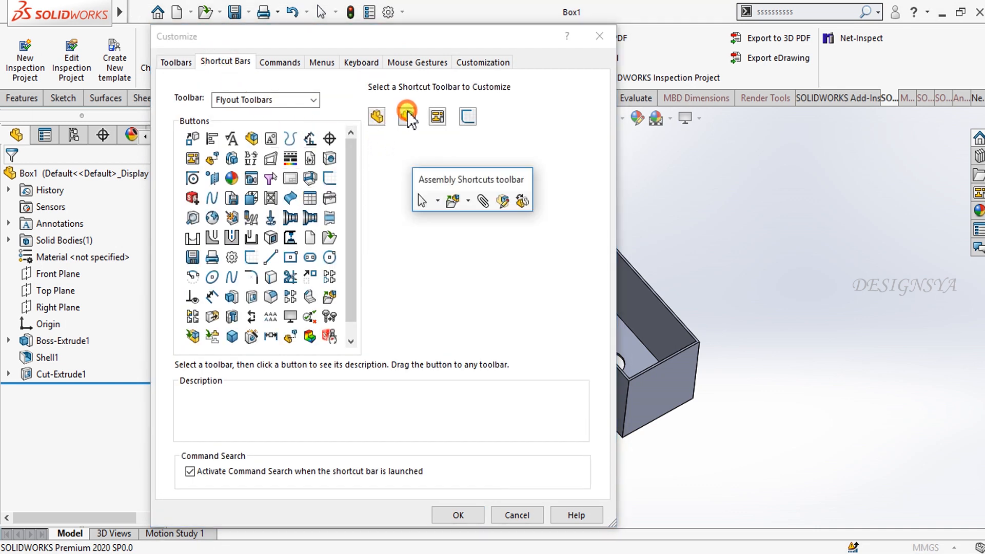
click(445, 121)
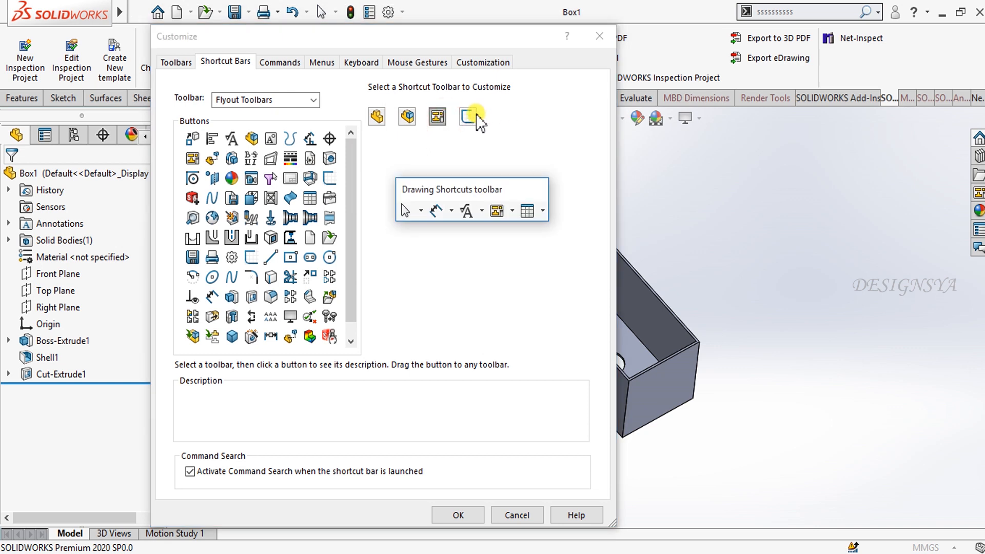
click(475, 116)
Add the Note command from the Annotation category to the end of the SOLIDWORKS Inspection toolbar and close the Customize settings
click(288, 61)
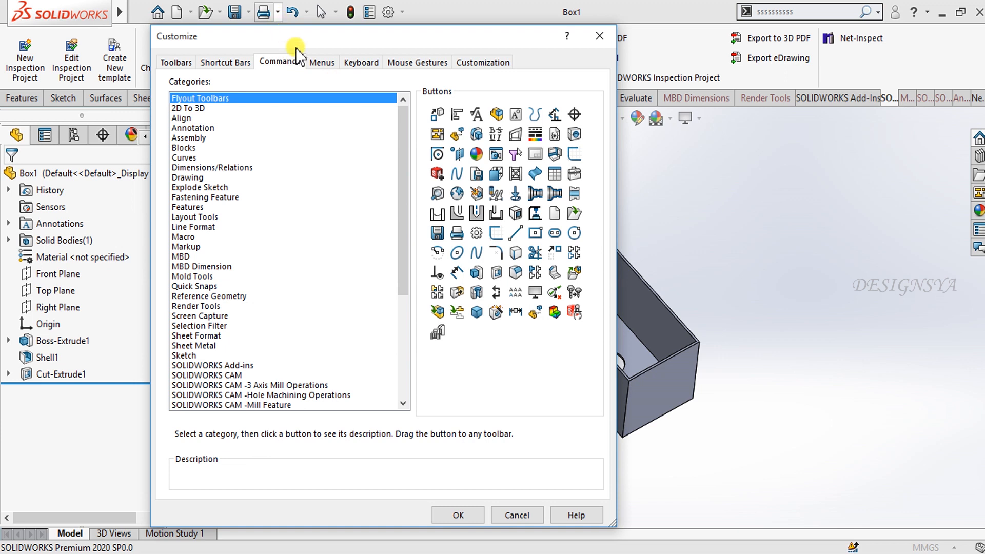
click(190, 108)
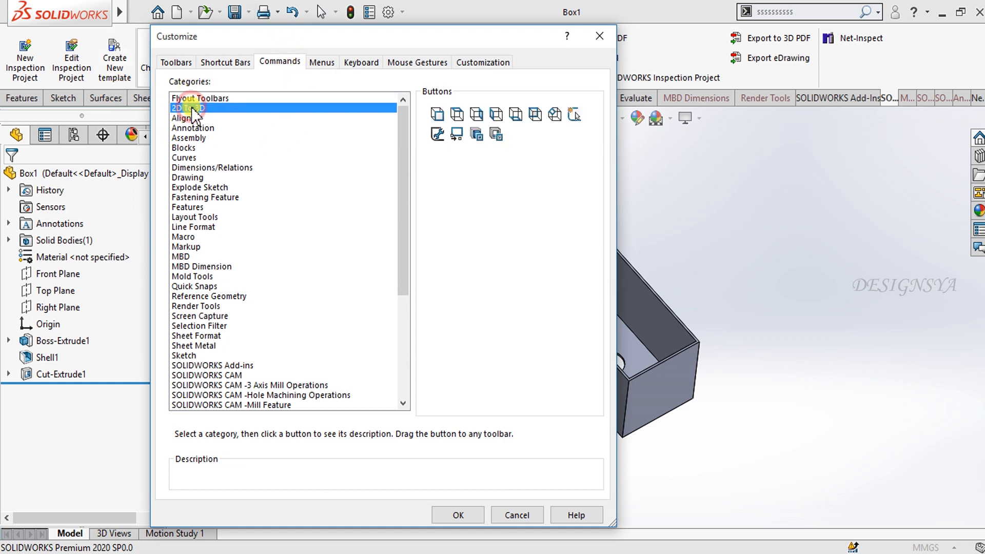
click(230, 98)
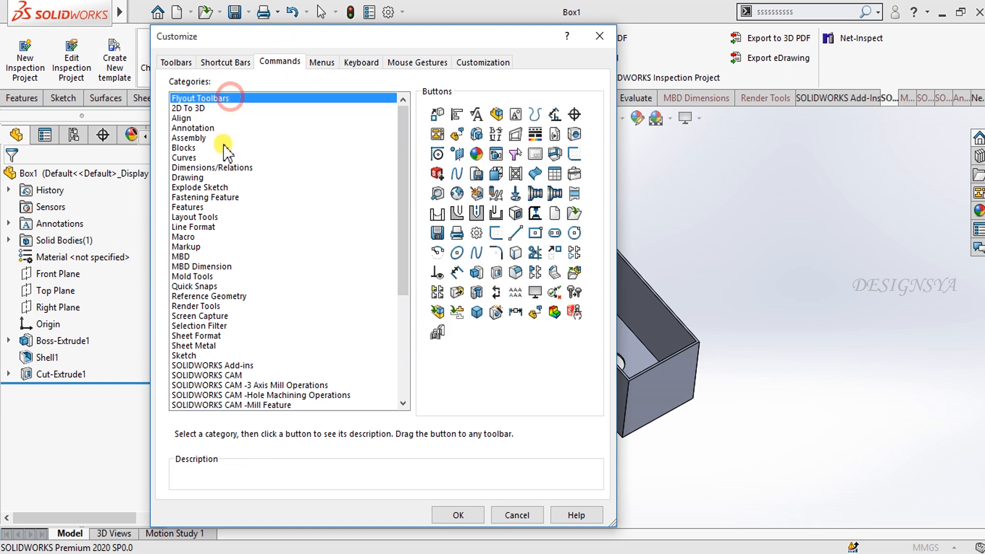
click(204, 127)
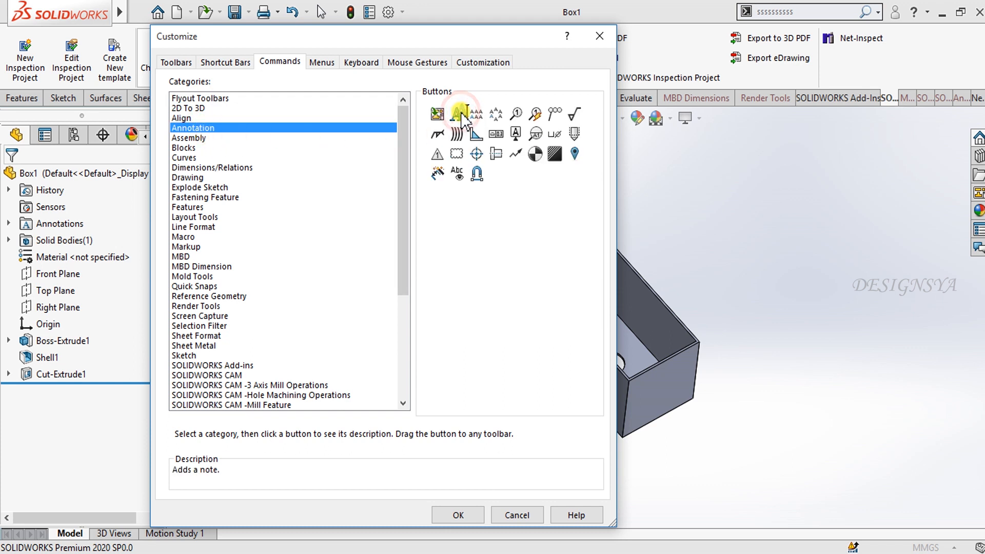
drag(784, 51, 947, 63)
click(599, 36)
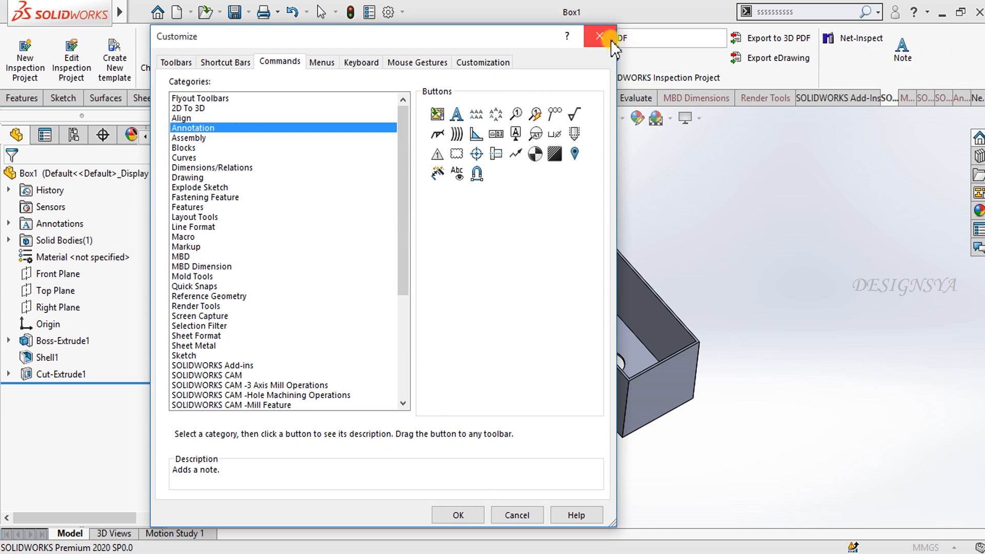
Reopen the Customize settings and remove the Note command from the SOLIDWORKS Inspection toolbar
click(404, 13)
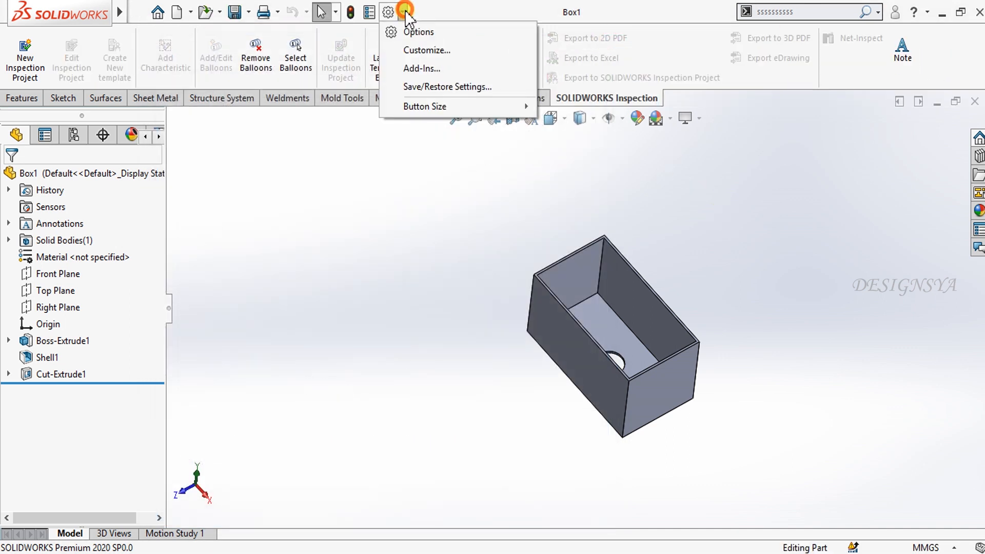
click(426, 48)
click(298, 63)
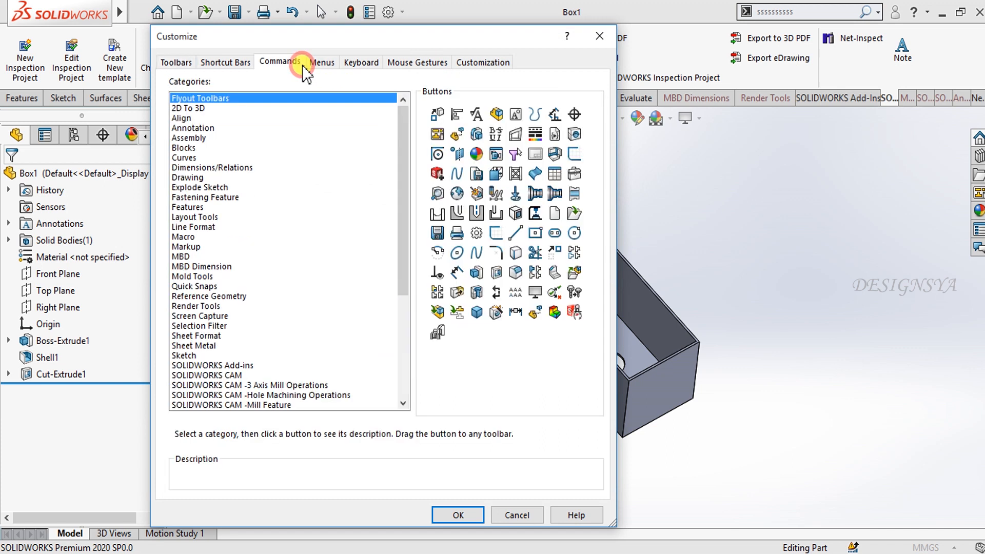
drag(901, 51, 522, 353)
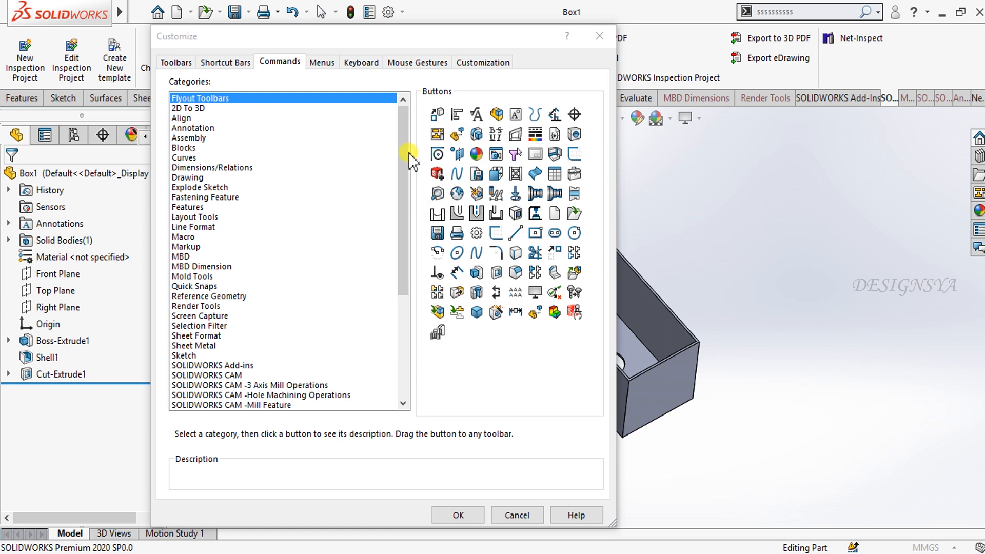
Review the Search category's menu commands, select Search Commands, confirm the Customize settings, and view the available search types
click(321, 62)
click(191, 181)
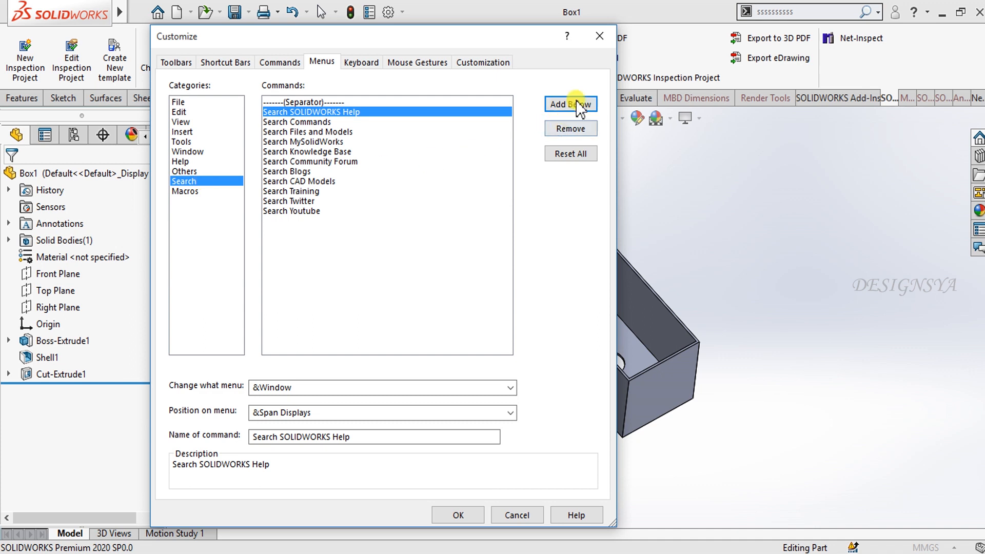
click(340, 123)
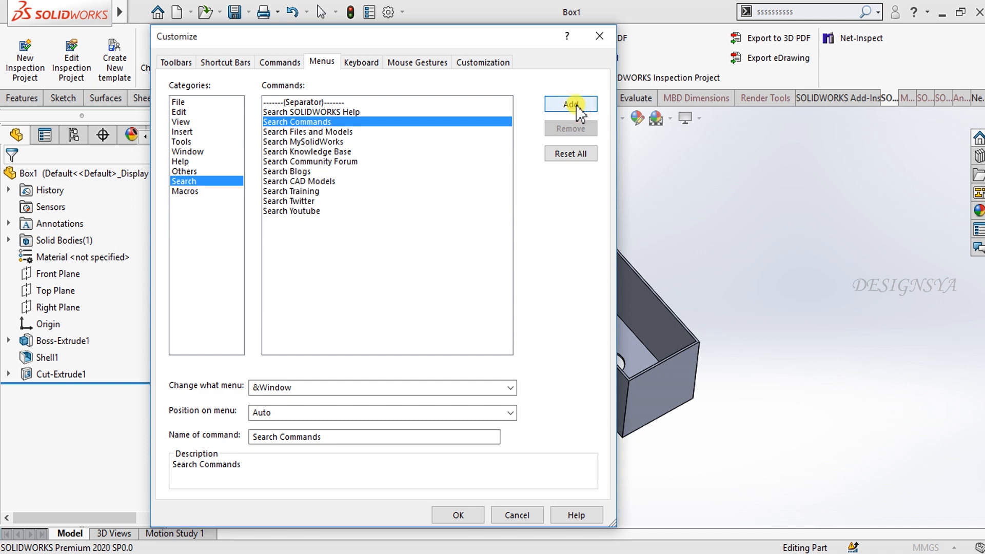
drag(469, 38, 544, 76)
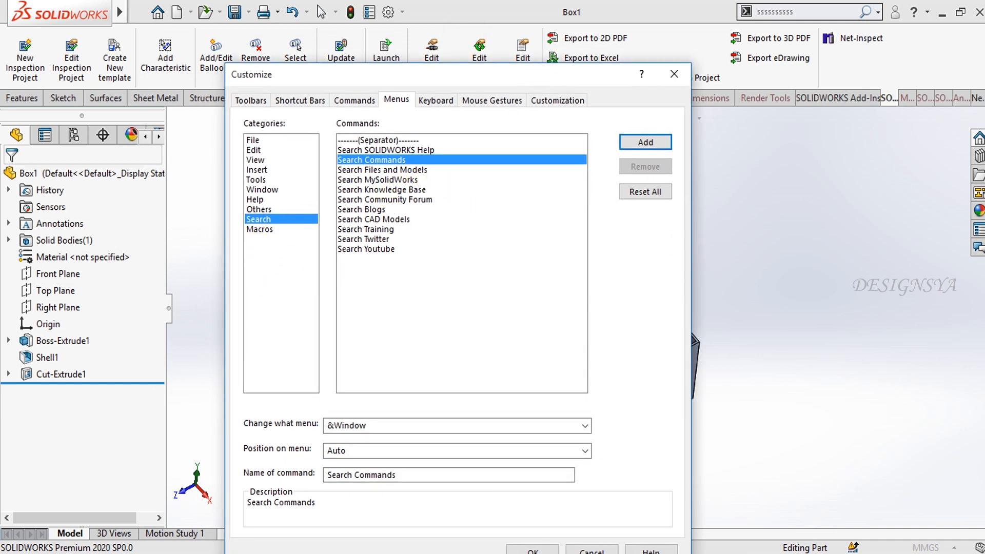
click(547, 550)
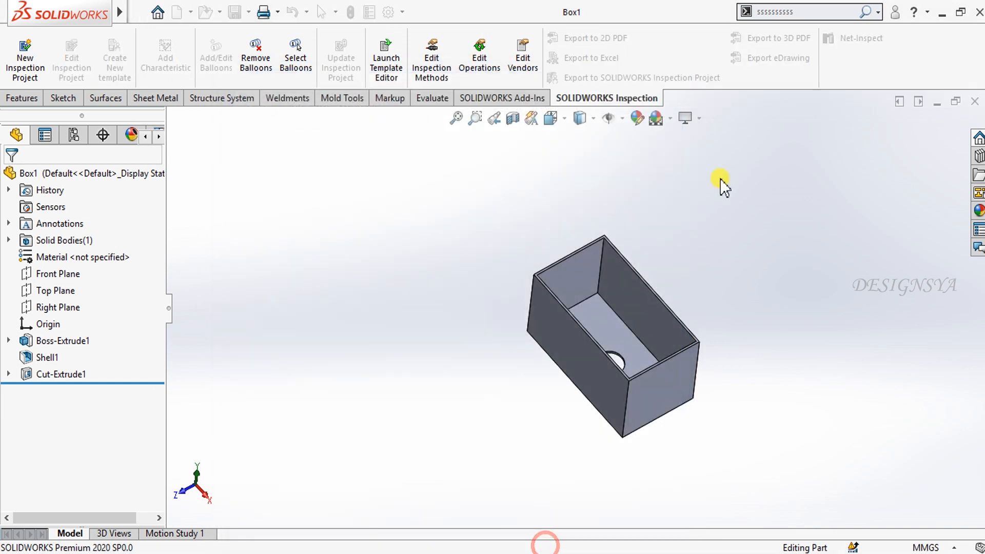
click(879, 11)
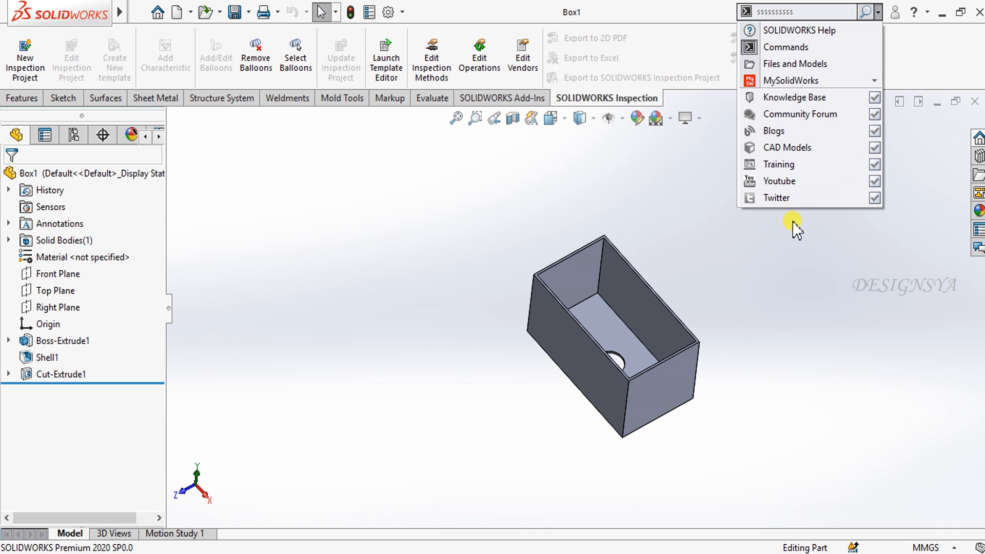
click(413, 176)
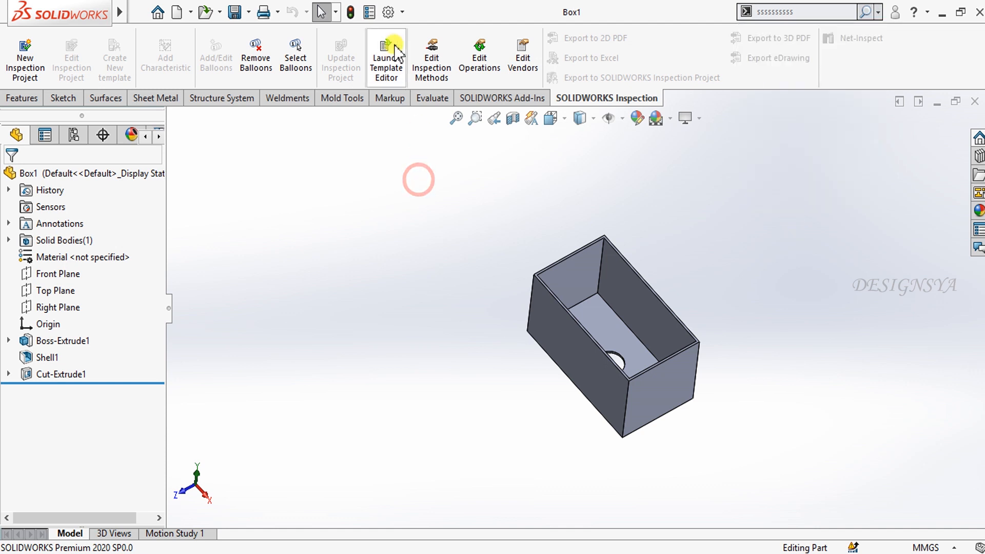
Reopen the Customize settings and browse the keyboard shortcut list down to the File category's Reload command
click(403, 12)
click(426, 51)
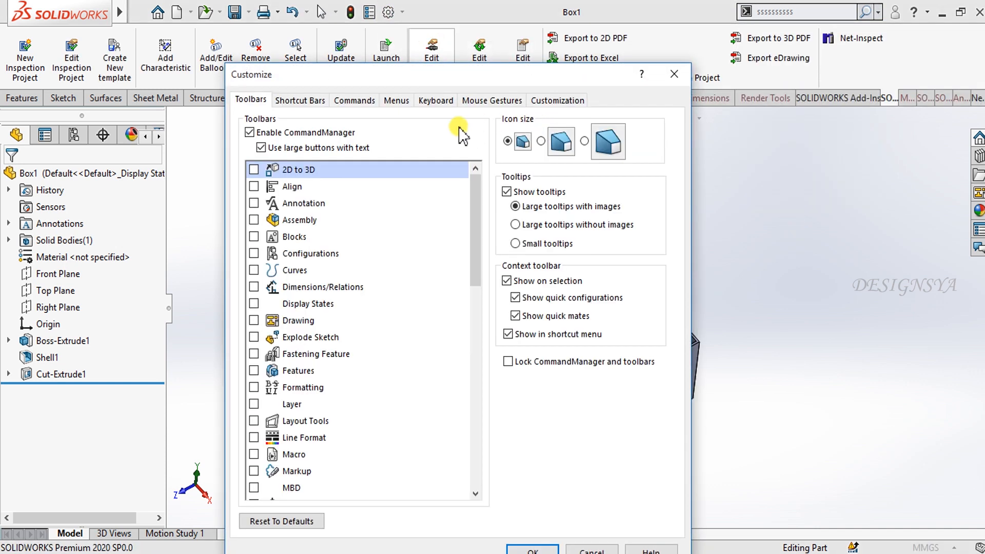
click(436, 100)
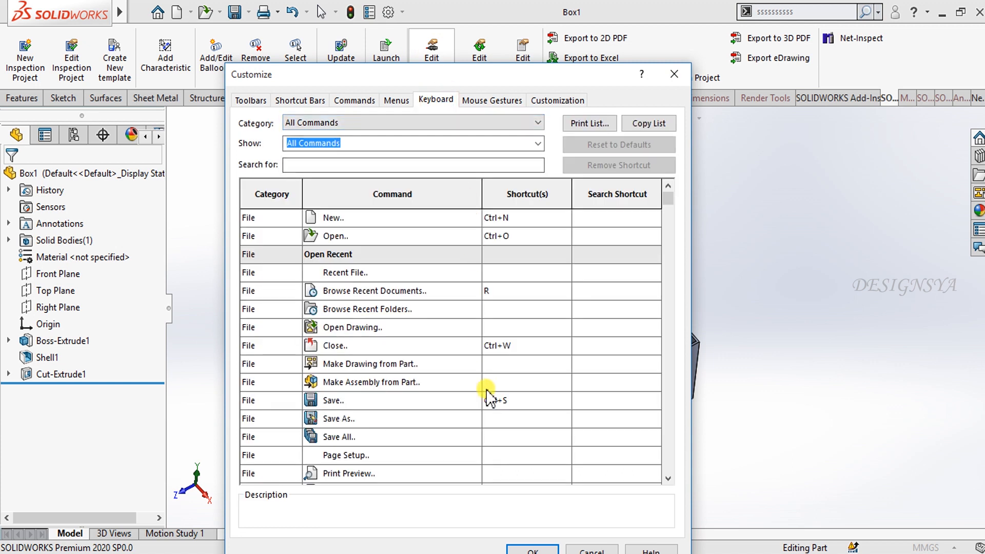
scroll(487, 403, down, 3)
scroll(485, 408, down, 3)
scroll(474, 403, up, 2)
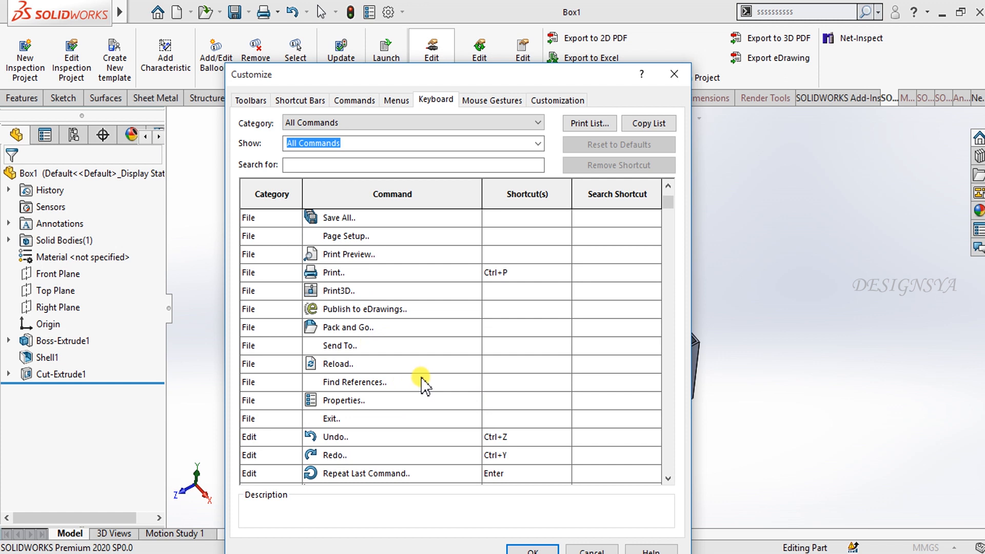
Try to assign Ctrl+N as the keyboard shortcut for the Reload command
click(505, 362)
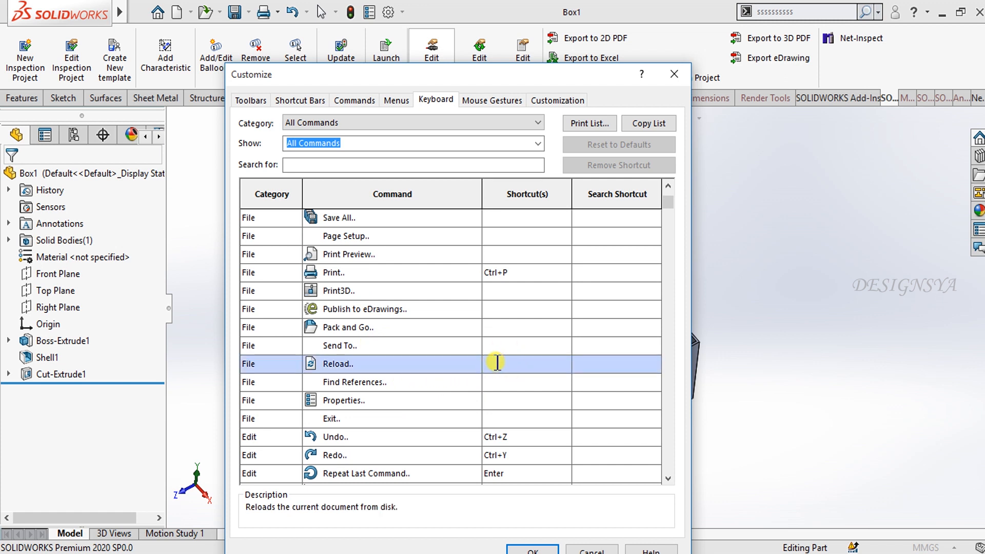
key(ctrl+n)
click(583, 290)
Assign Ctrl+L to the Reload command, apply the change, and test the shortcut on the part without reloading it
click(513, 364)
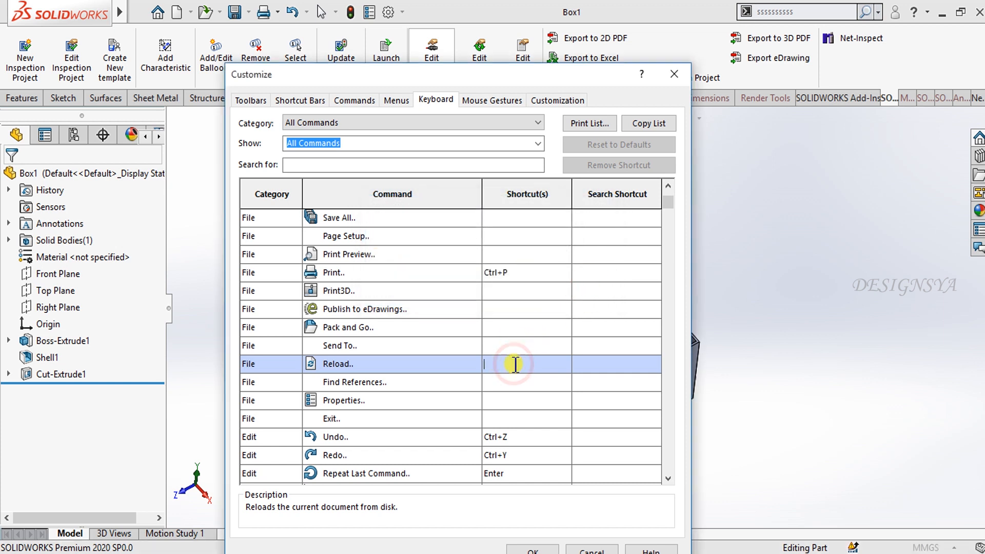
key(ctrl+l)
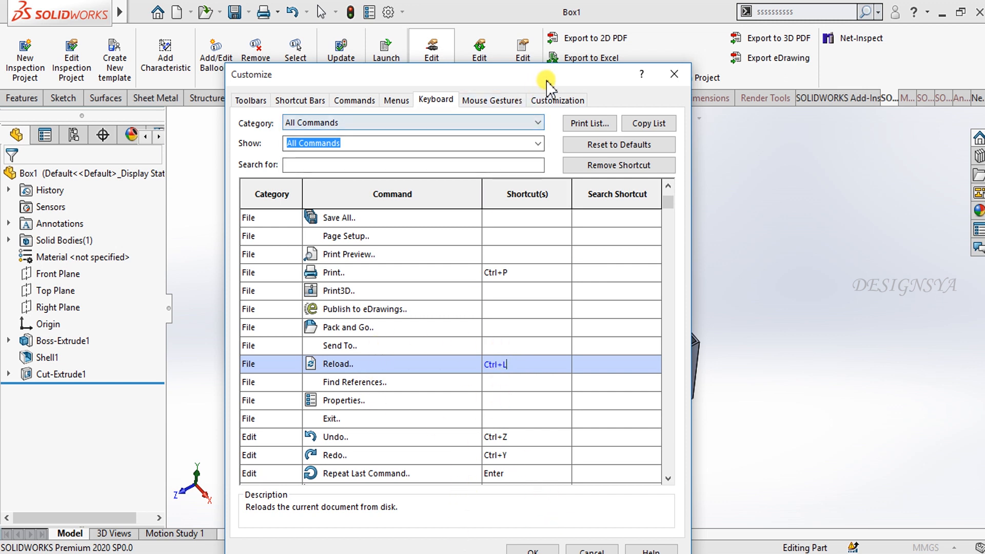
drag(568, 82, 548, 60)
click(499, 532)
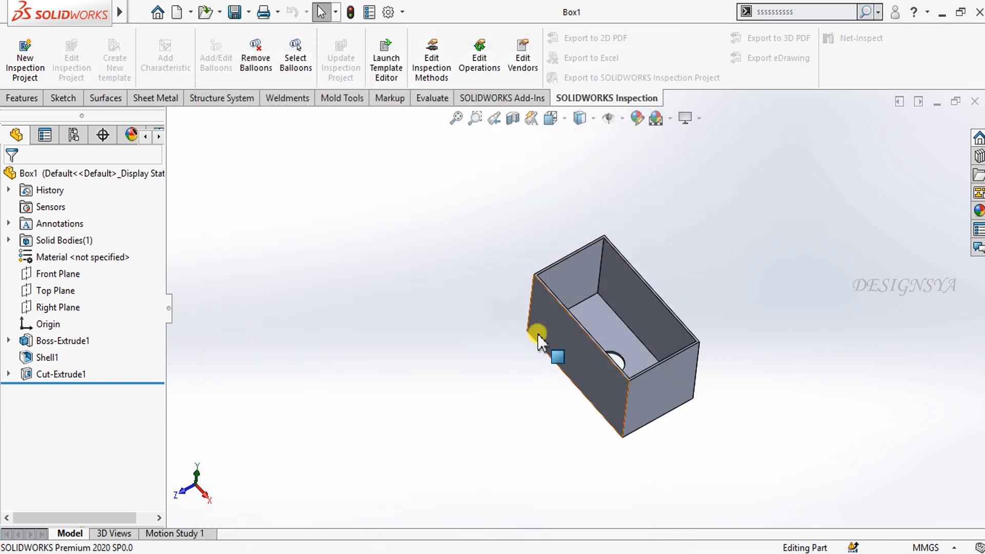
key(ctrl+l)
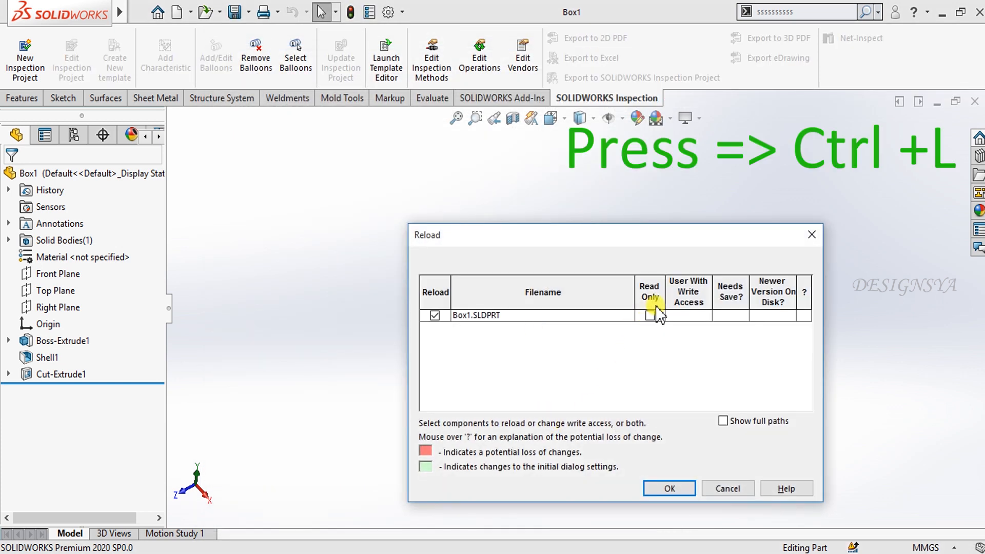
click(727, 489)
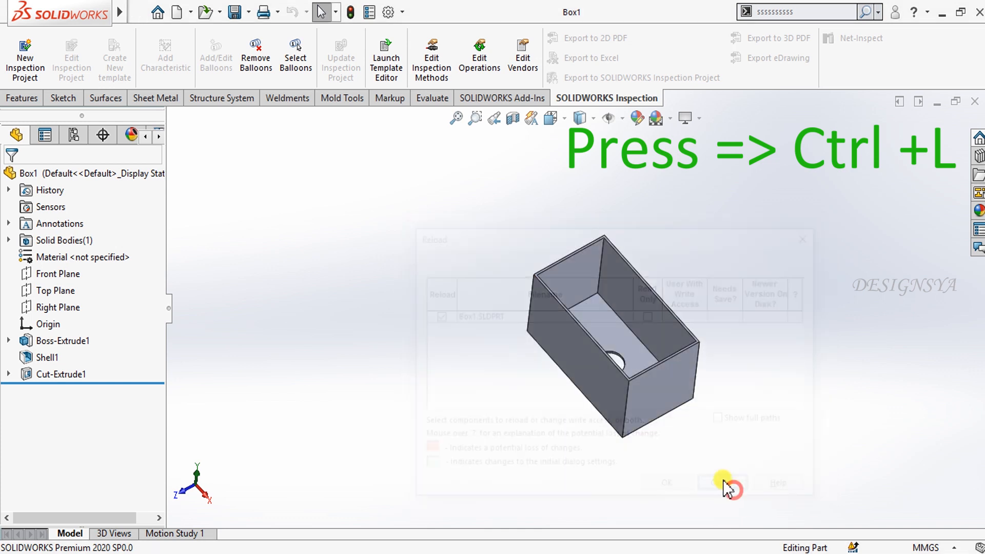
Preview the 8 and 12 gesture layouts in the mouse gesture settings and return to 4 gestures
click(402, 11)
click(432, 48)
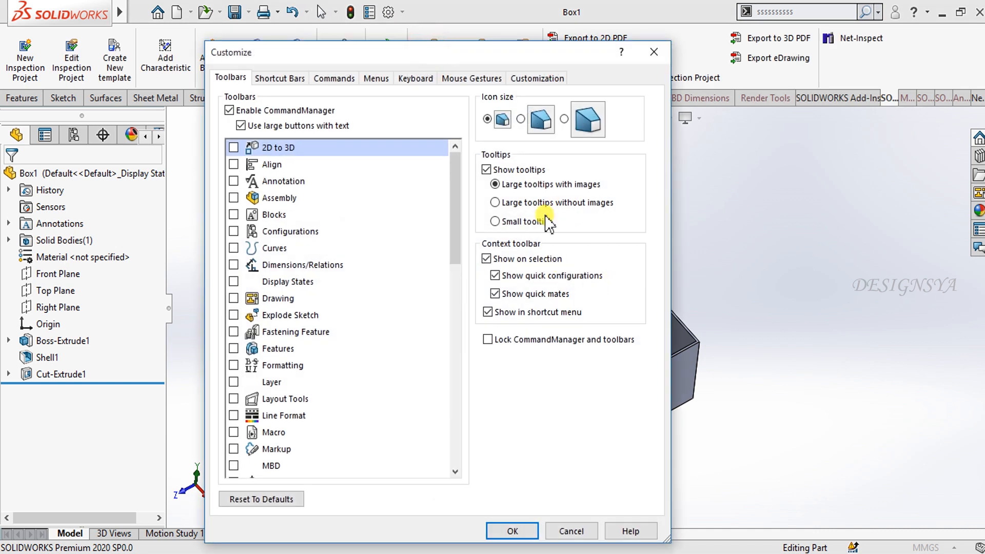
click(471, 78)
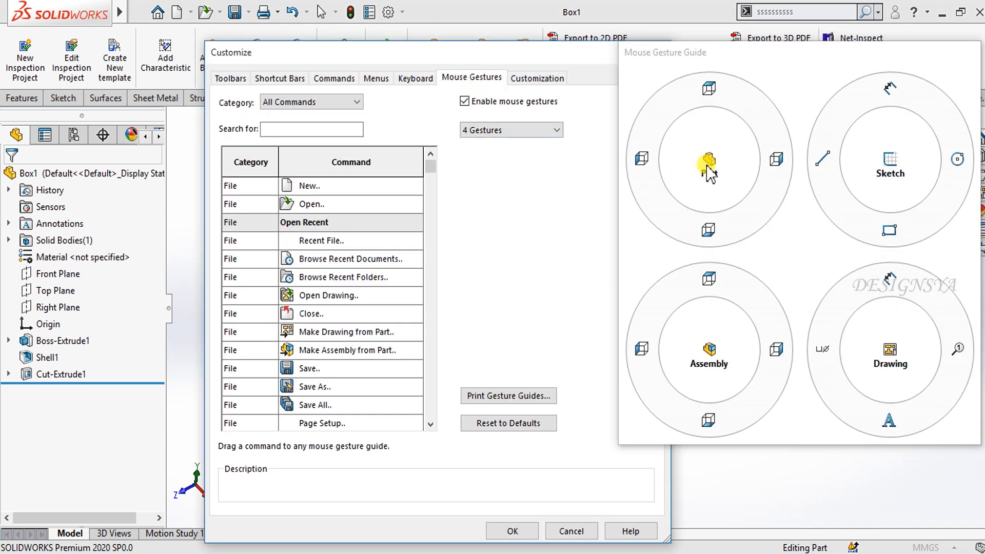
click(556, 131)
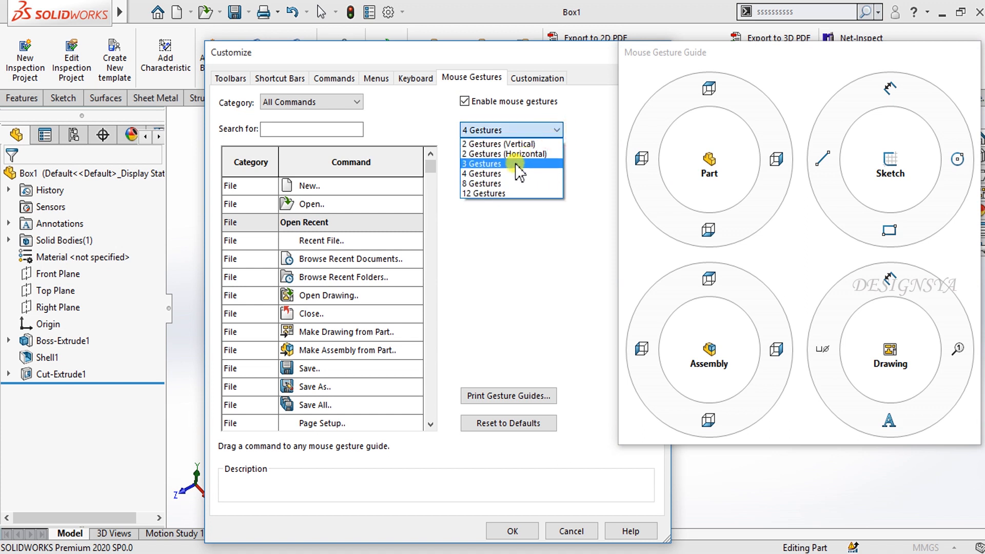
click(510, 183)
click(541, 133)
click(527, 193)
click(561, 128)
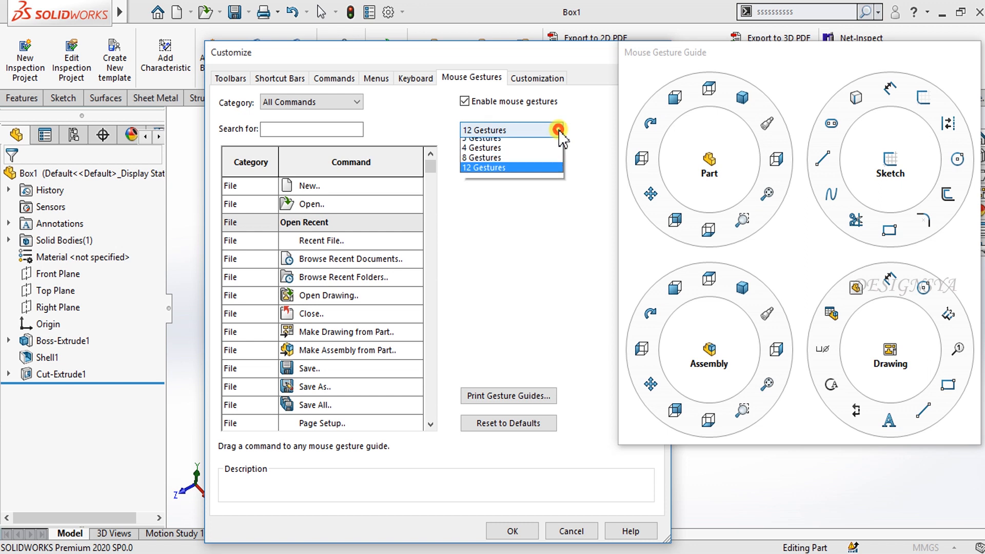
click(529, 182)
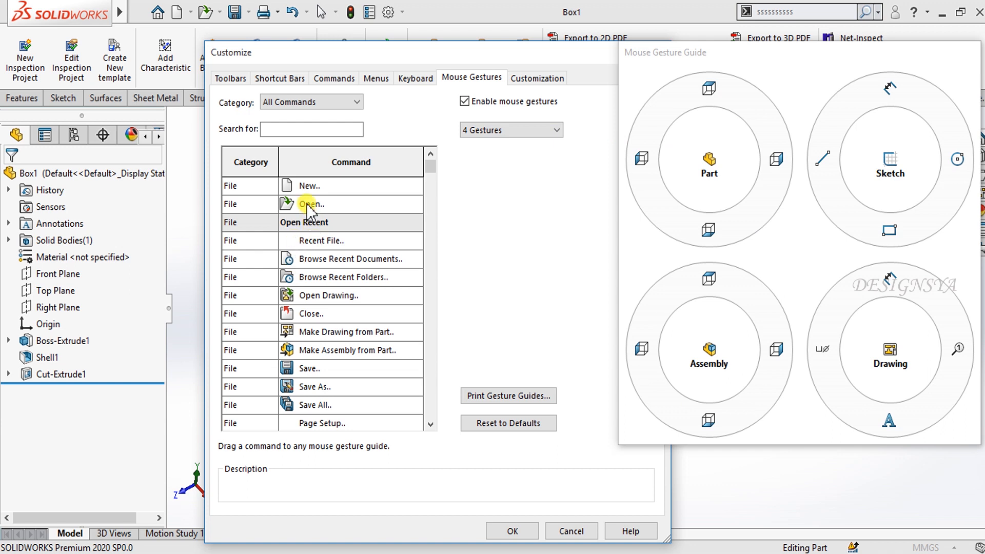
Try placing the New command in the upper slot of the Part mouse gesture guide, take it out again, and cancel the customization
drag(306, 195, 711, 98)
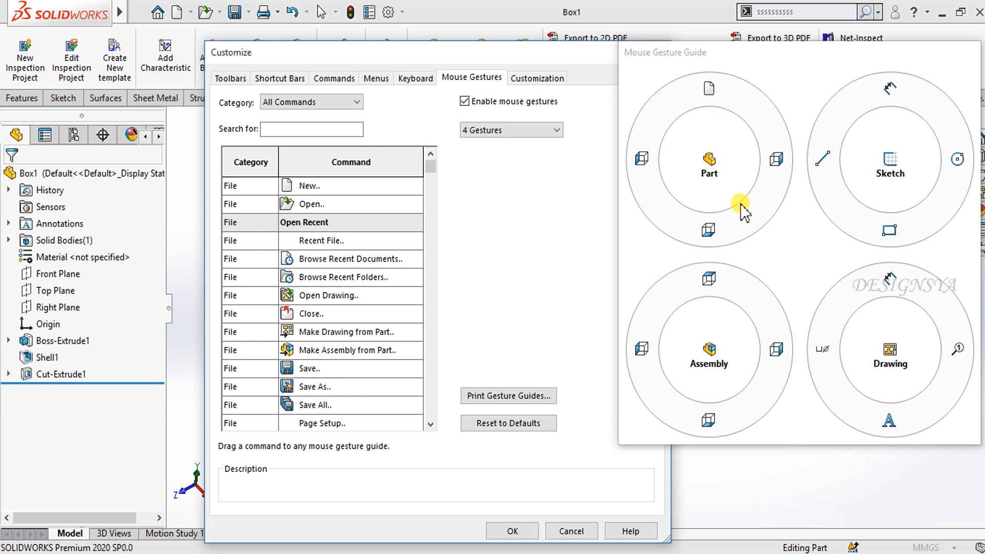
drag(709, 89, 351, 207)
click(563, 539)
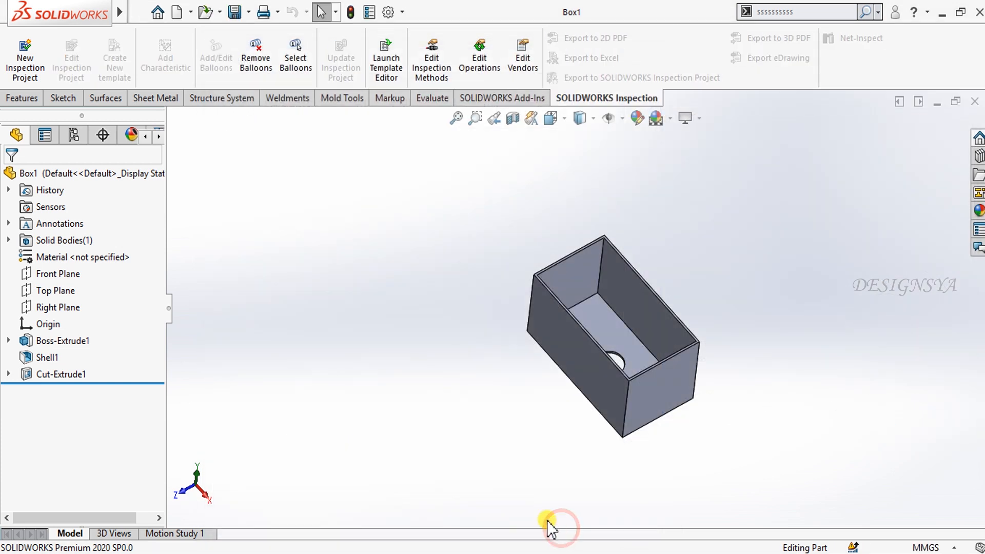
Test the part mouse gestures in the graphics area, orienting the box to the Bottom view
right_click(425, 330)
right_drag(365, 342, 396, 331)
right_drag(400, 281, 290, 343)
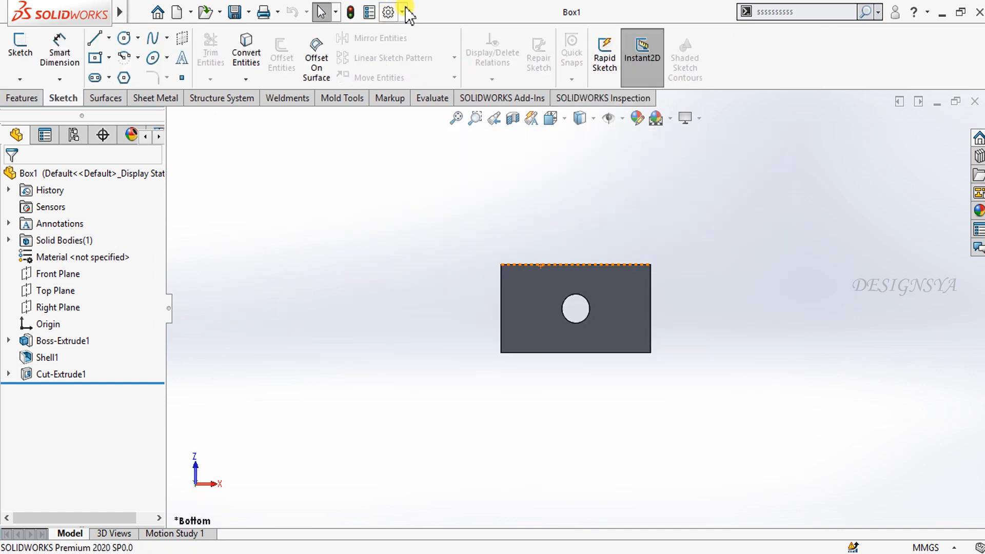
Reopen the Customize settings and view the mouse gesture options
click(406, 11)
click(410, 50)
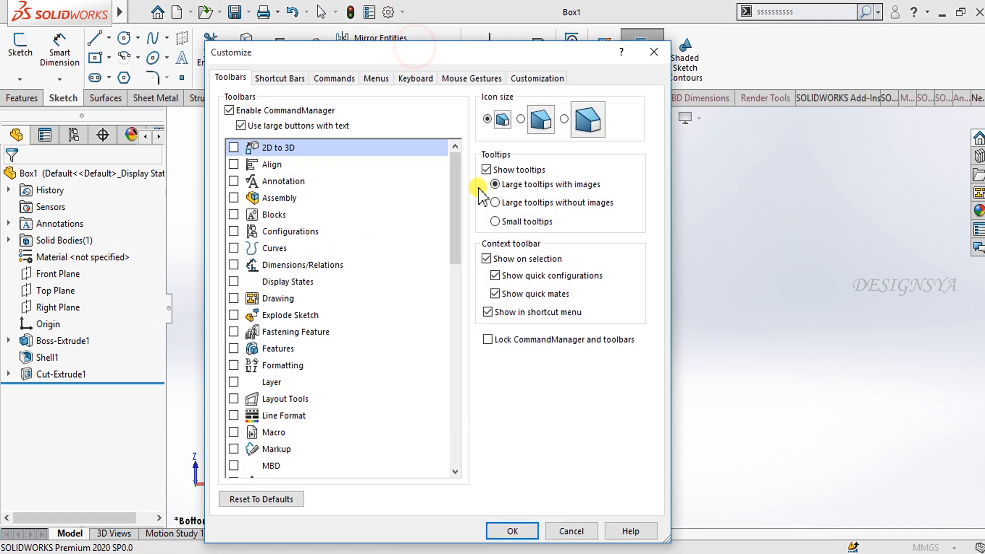
click(462, 78)
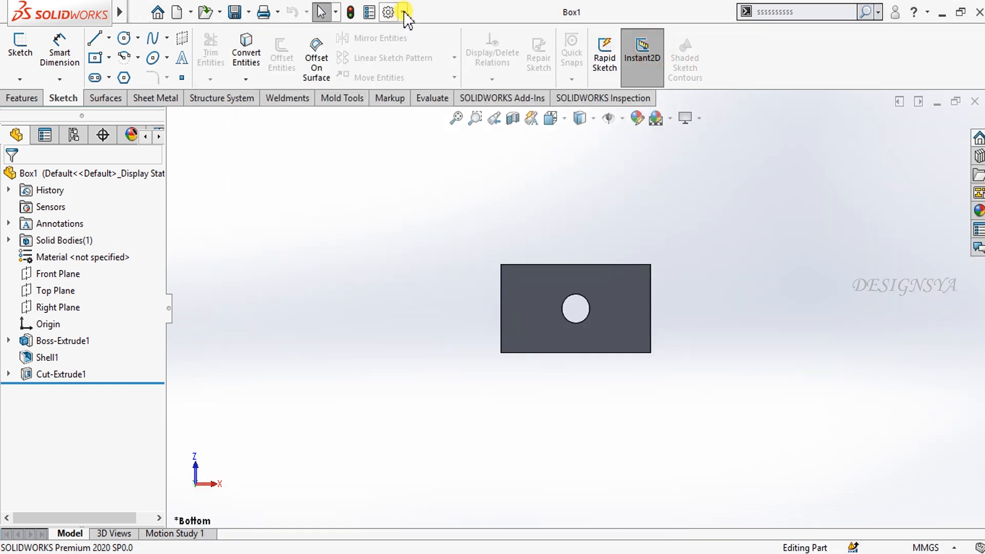
Review the available add-ins in the Add-Ins list, close it without changes, and show the SOLIDWORKS Add-Ins commands
click(402, 12)
click(434, 72)
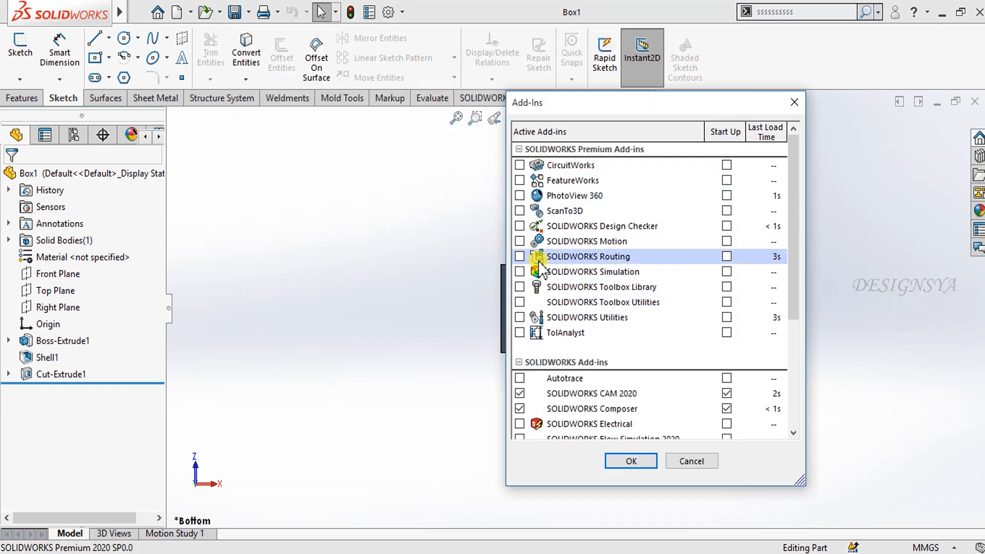
scroll(568, 405, down, 1)
scroll(568, 379, down, 3)
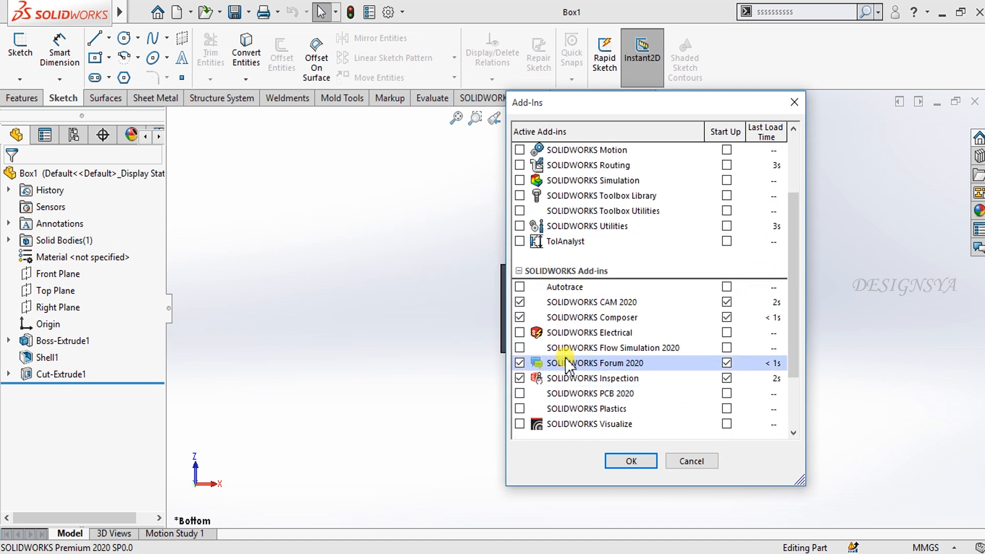
click(687, 461)
click(487, 97)
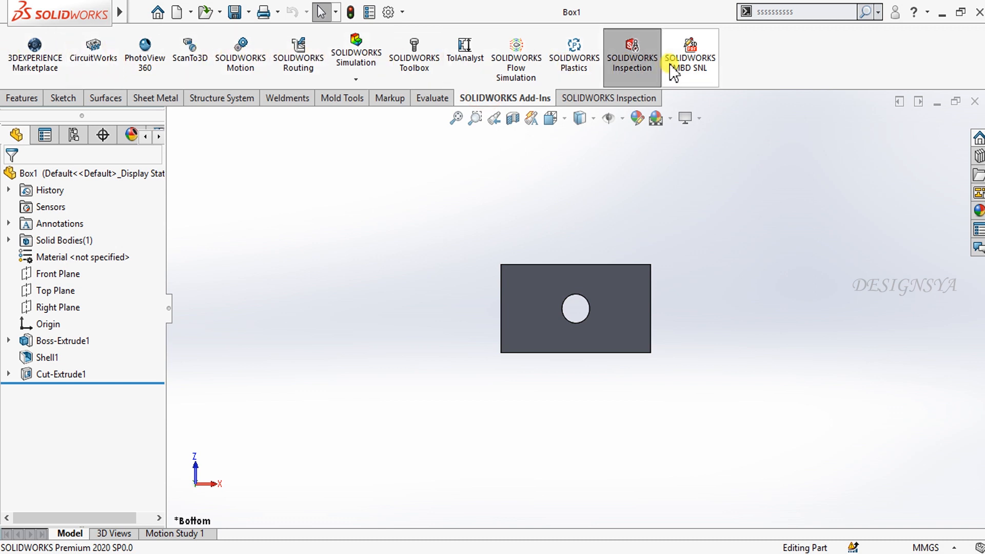
Open the Copy Settings Wizard and view the Save Settings file location and the categories of settings to save
click(402, 11)
click(436, 85)
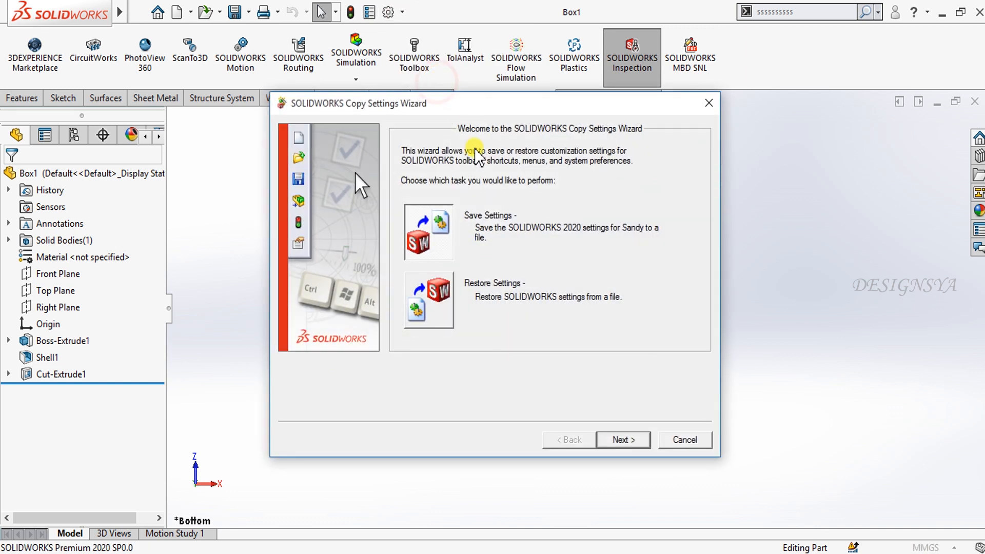
click(440, 216)
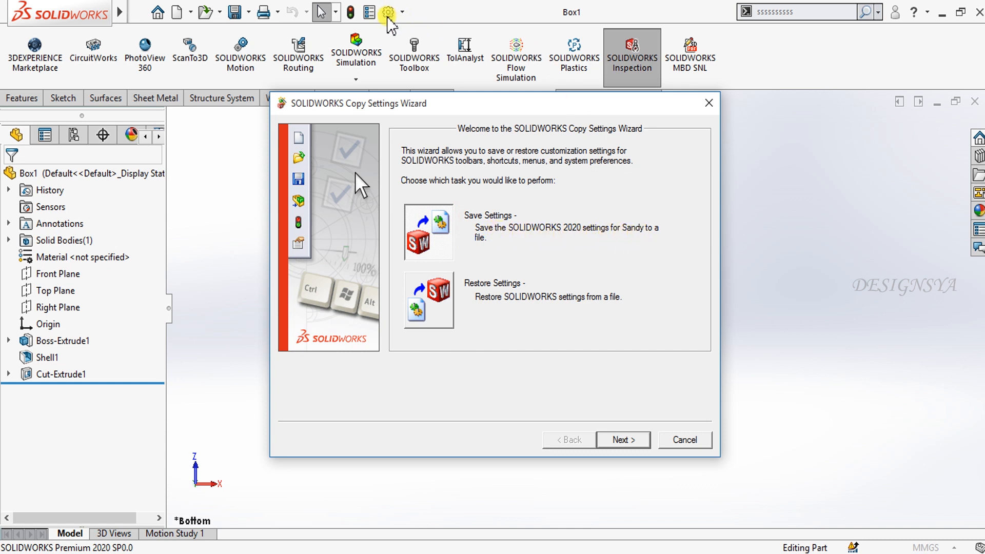
click(626, 439)
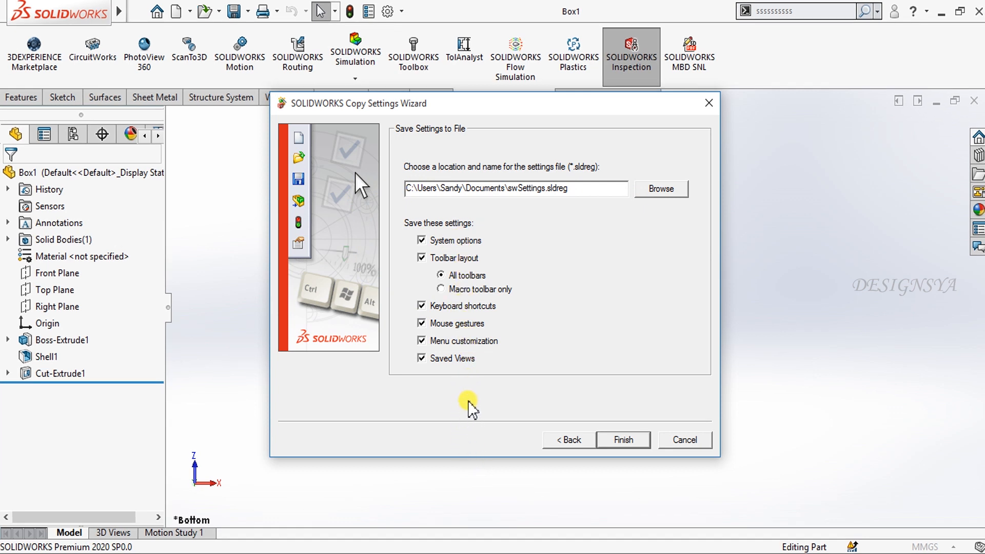
View the Restore Settings options in the wizard, including browsing for a settings file, and cancel without copying any settings
click(570, 439)
click(443, 298)
click(603, 438)
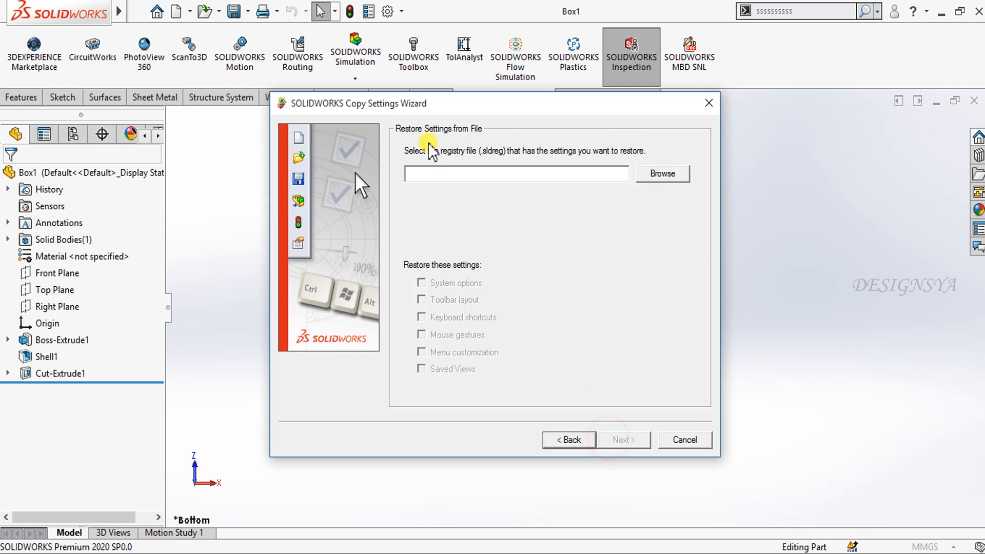
click(646, 177)
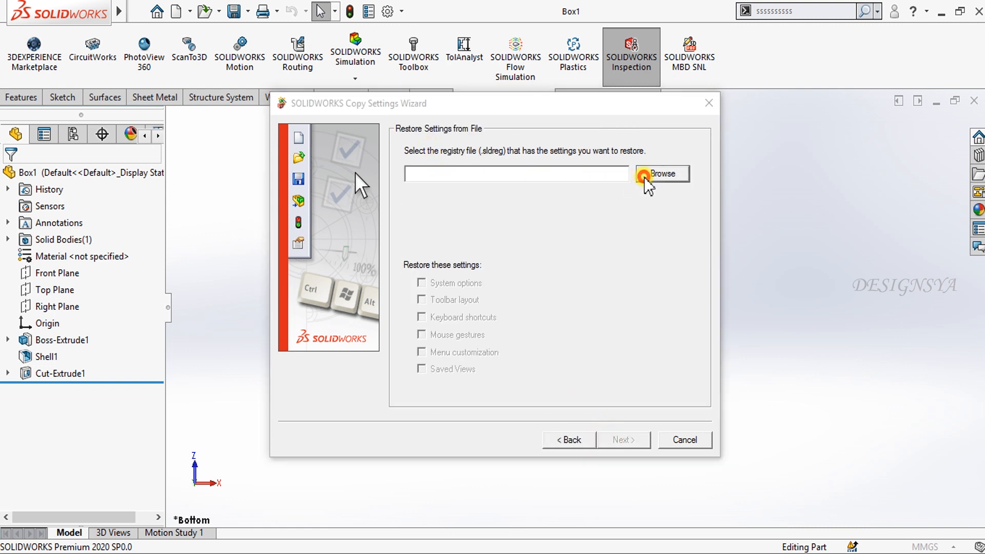
click(745, 127)
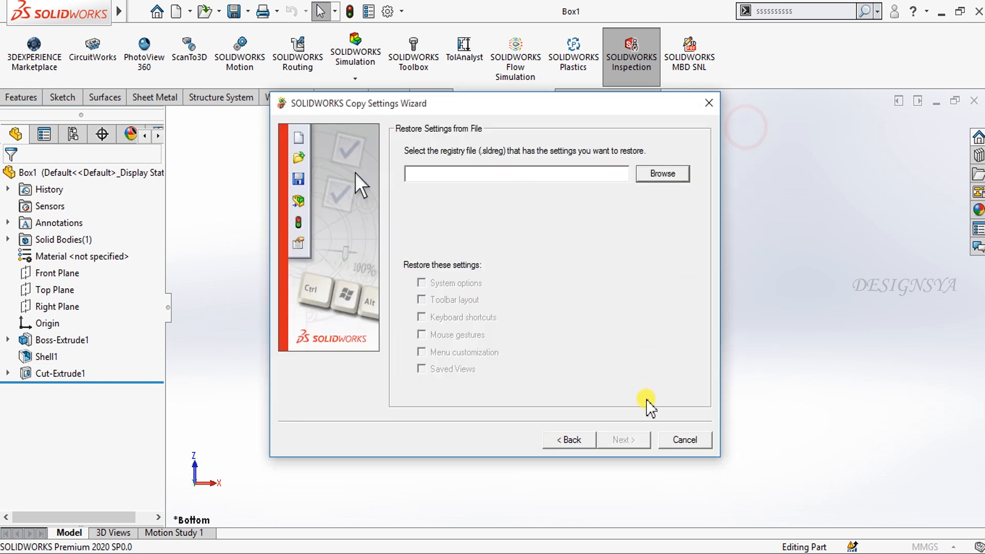
click(672, 440)
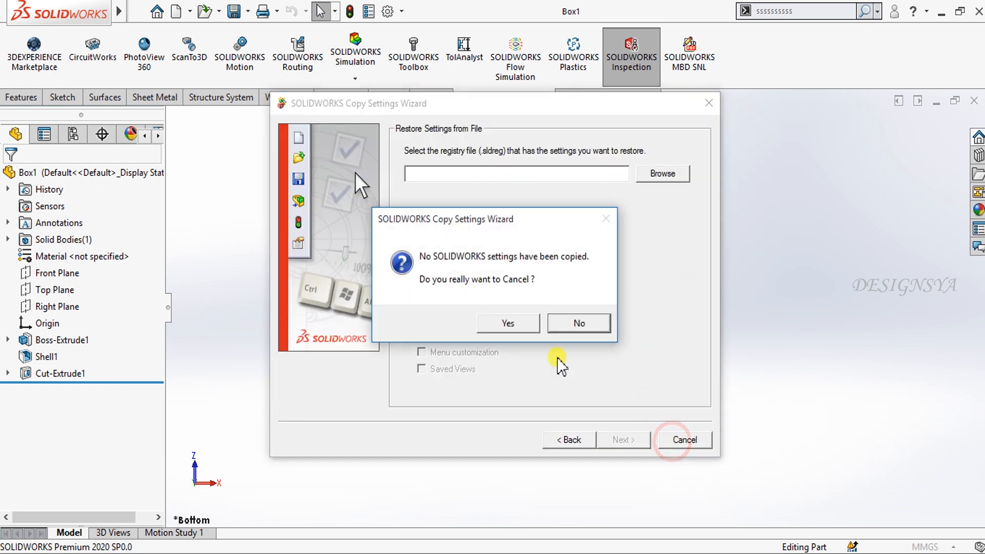
click(508, 323)
Set the interface button size to Medium and dismiss the restart notice
click(403, 11)
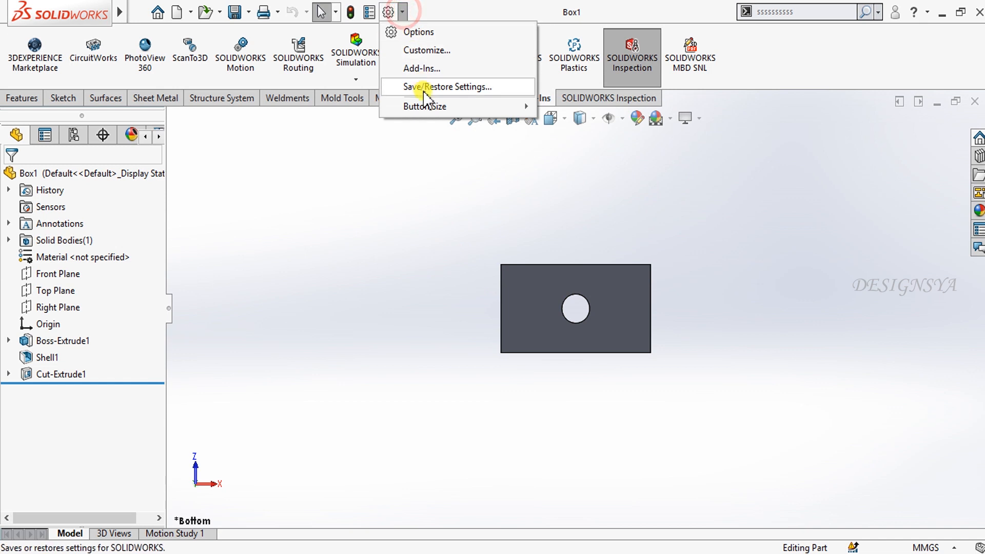
mouse_move(426, 106)
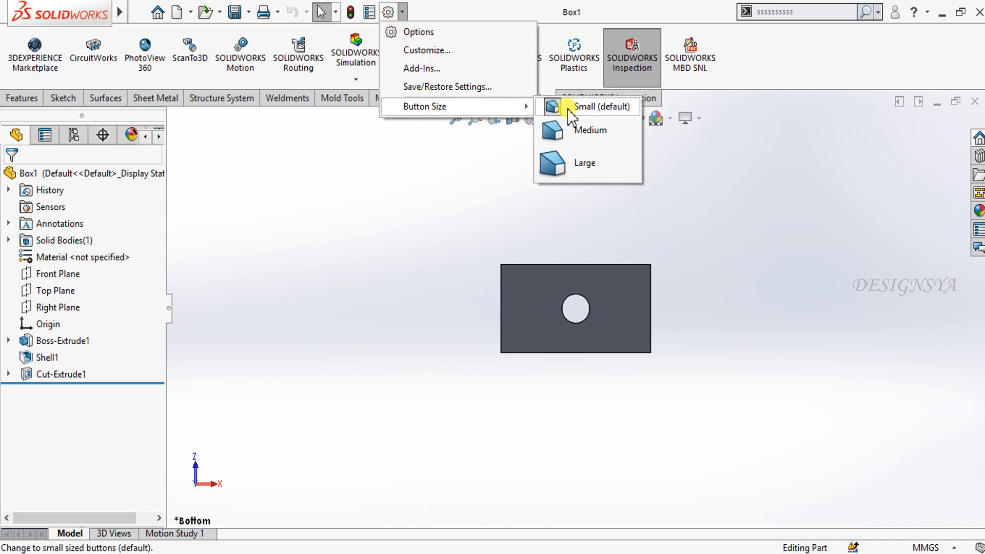
click(618, 130)
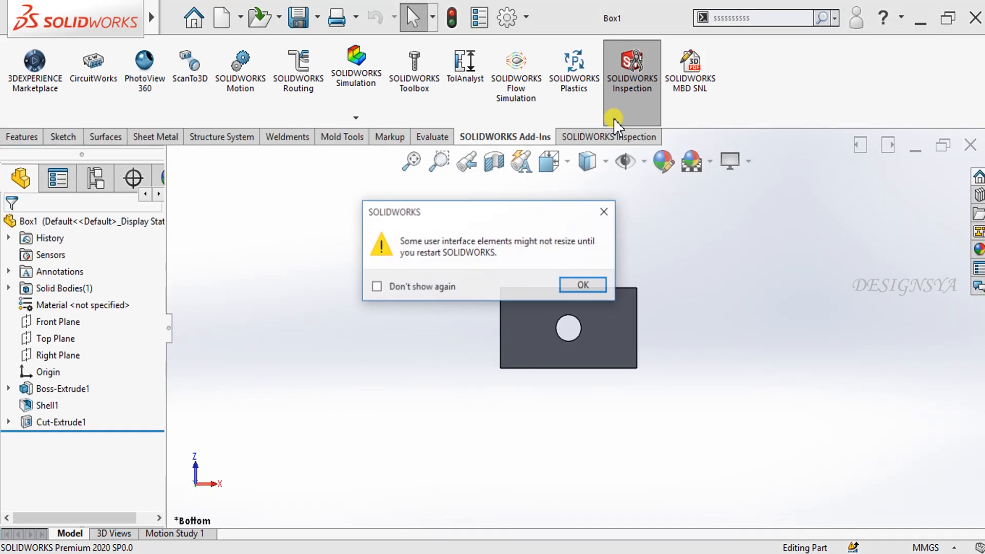
click(605, 212)
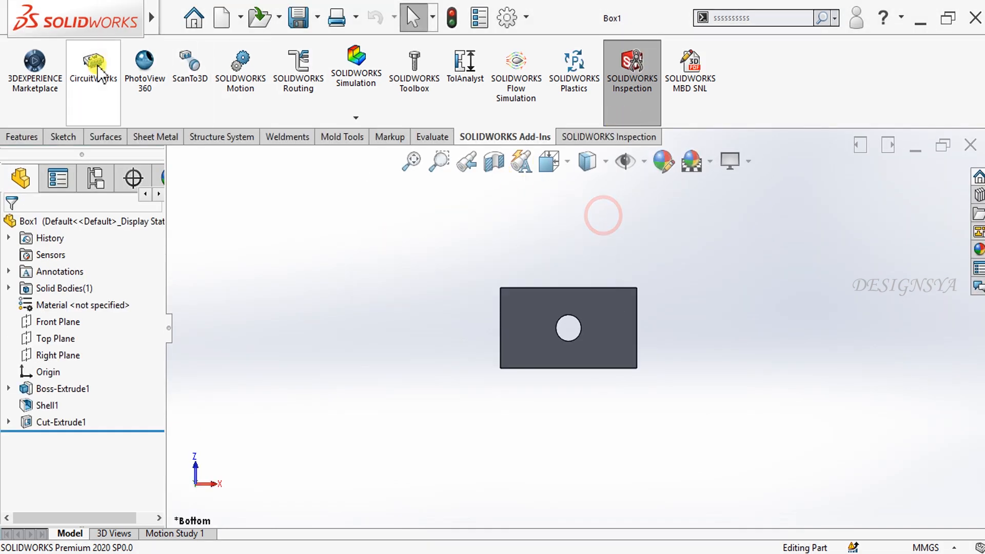
Change the interface button size to Large and acknowledge the restart notice
click(526, 16)
mouse_move(538, 116)
click(698, 171)
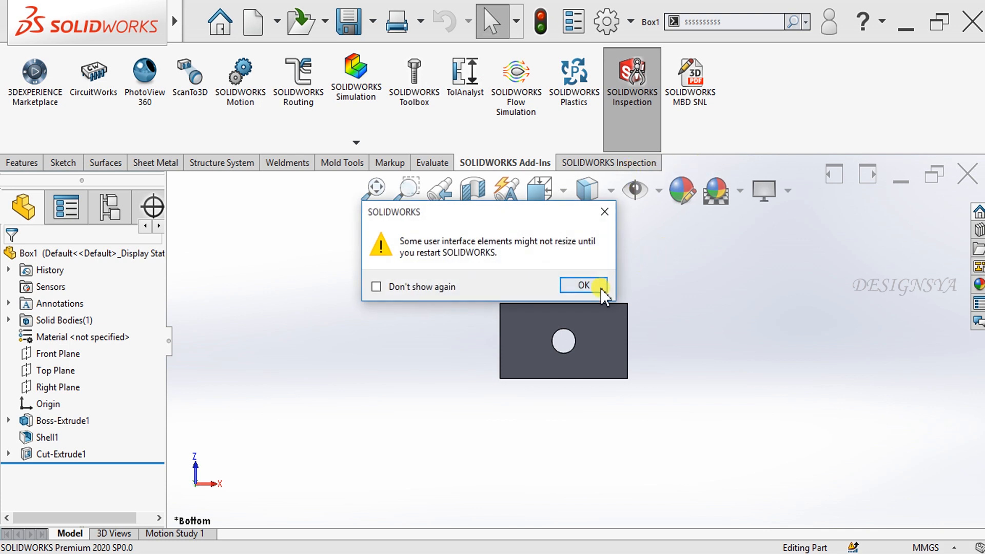
click(584, 285)
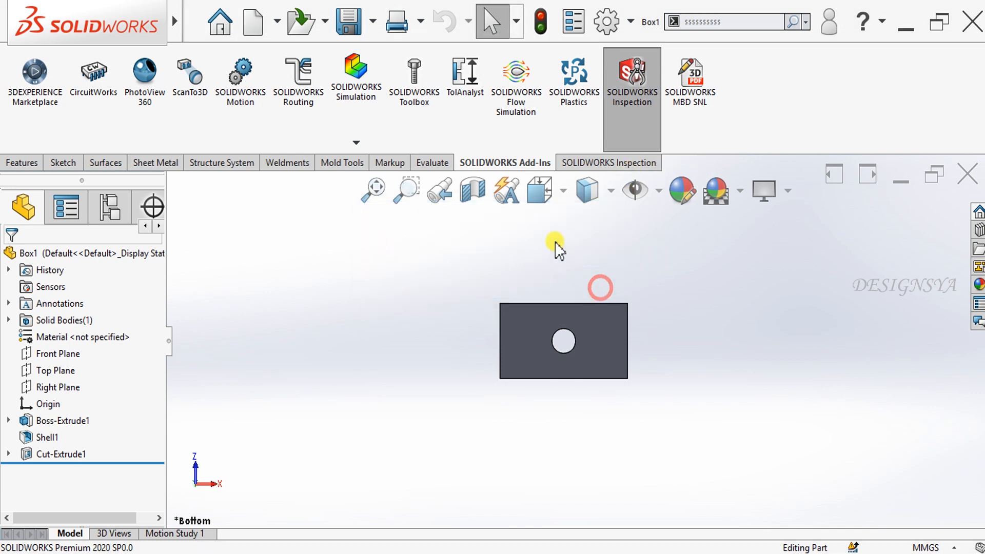
Return the interface button size to Small (default)
click(629, 21)
mouse_move(635, 124)
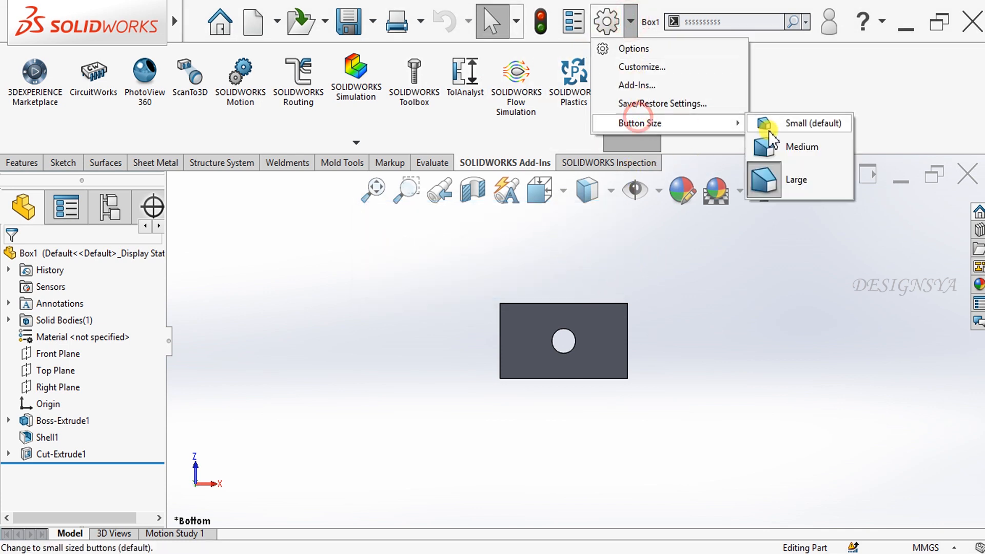
click(777, 128)
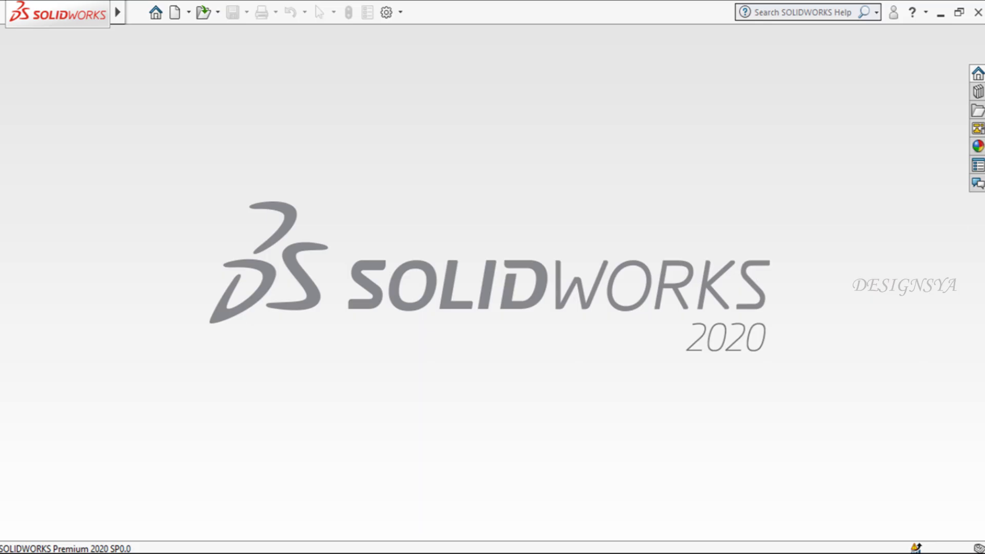